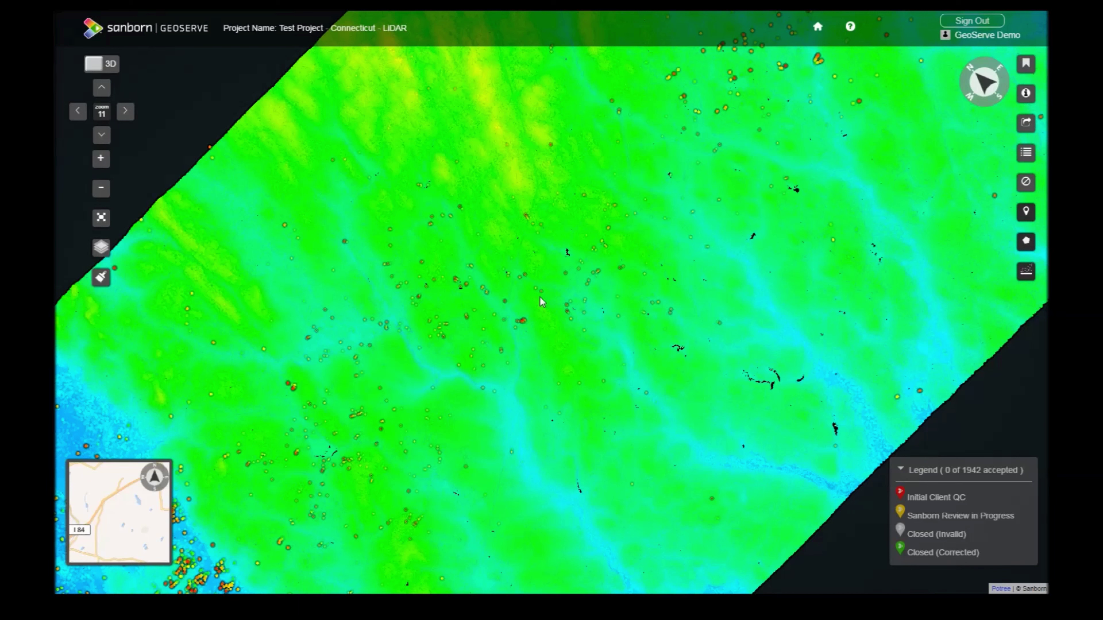
- Pan the elevation map southwest and zoom out to level 9, then back to 11 near Tolland
drag(628, 272, 581, 367)
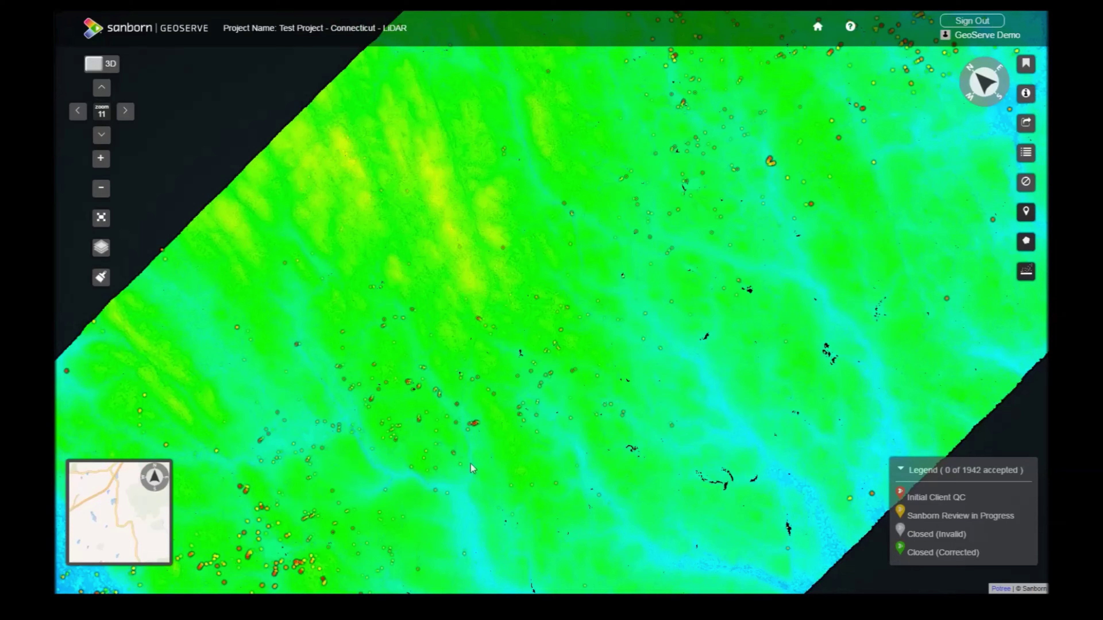
drag(401, 506, 475, 313)
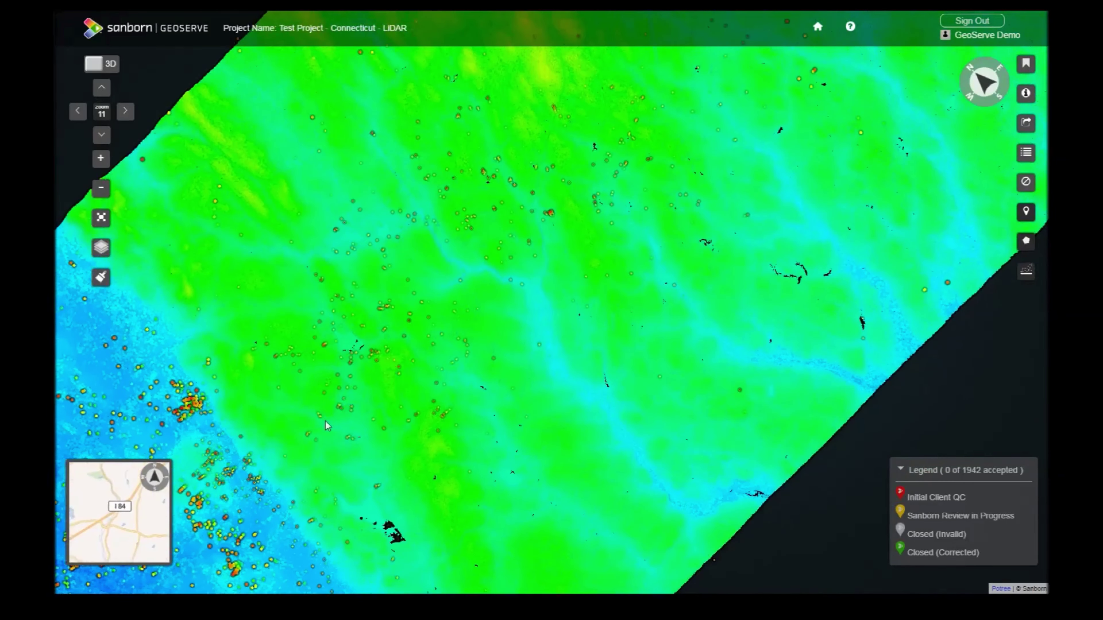
drag(329, 427, 508, 334)
drag(434, 360, 450, 327)
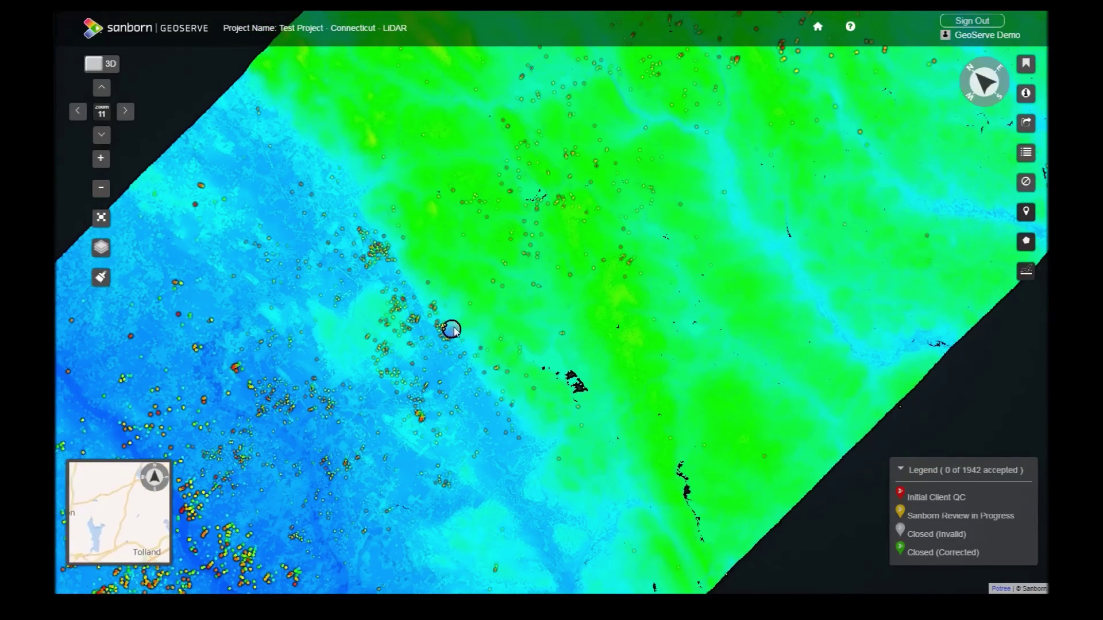
scroll(460, 323, up, 3)
scroll(460, 322, down, 3)
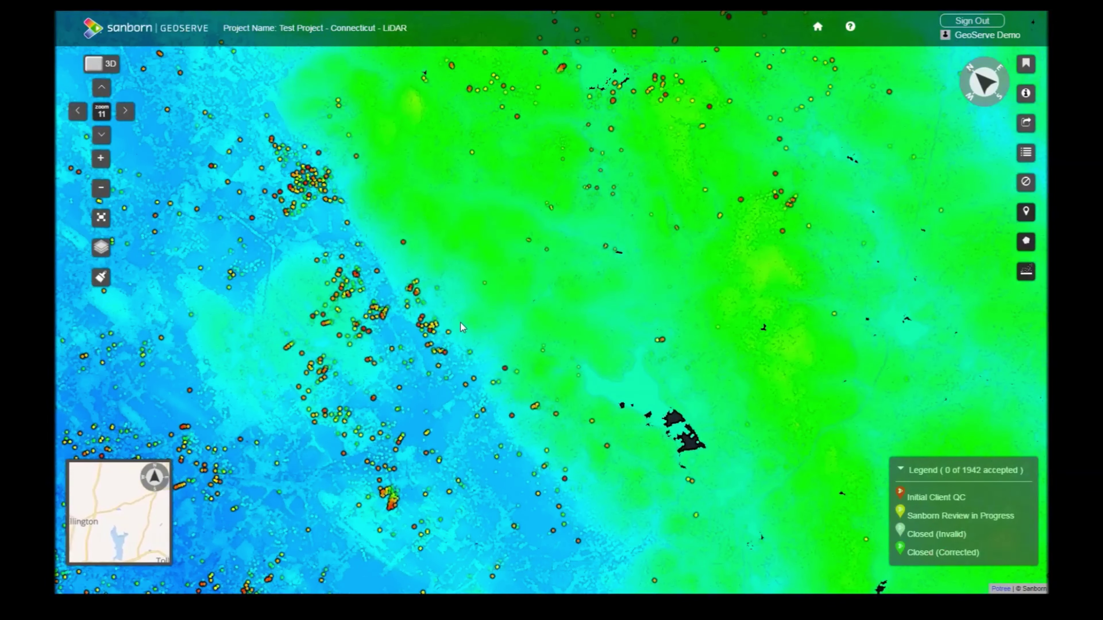
scroll(468, 318, down, 2)
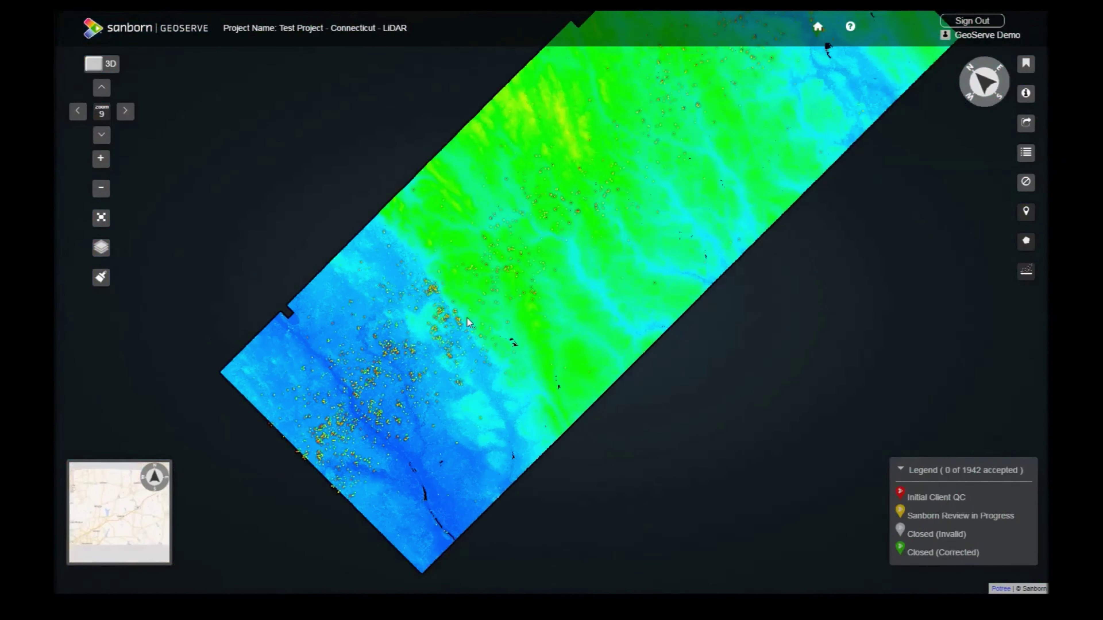
scroll(468, 319, up, 5)
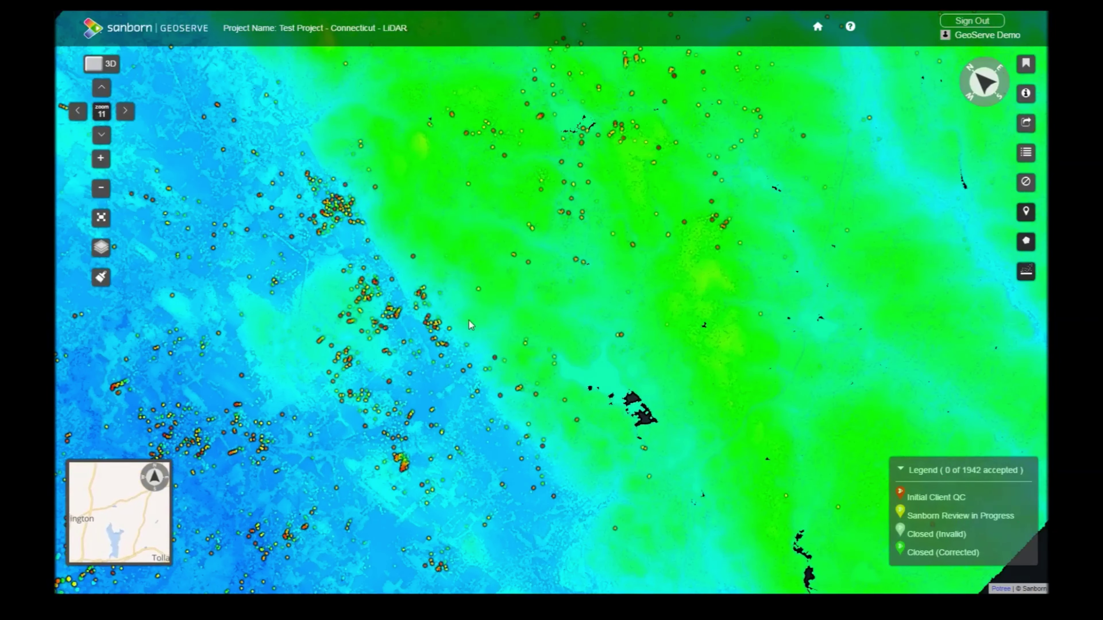
- Rotate the map several times, finishing north-up, then pan down toward Ellington
right_drag(481, 321, 311, 358)
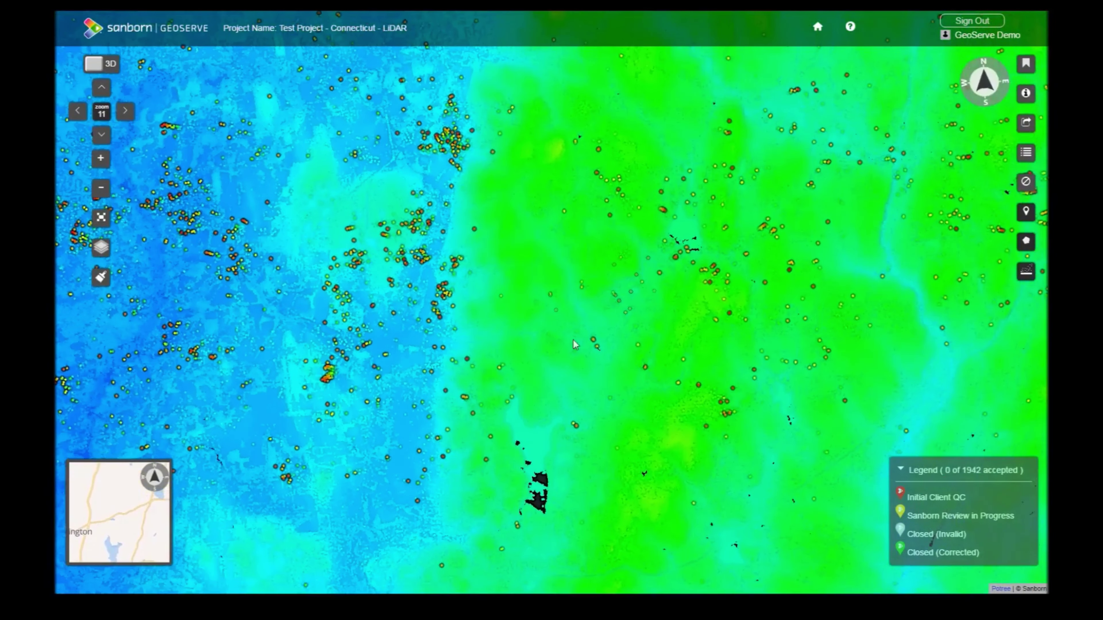
right_drag(604, 349, 669, 322)
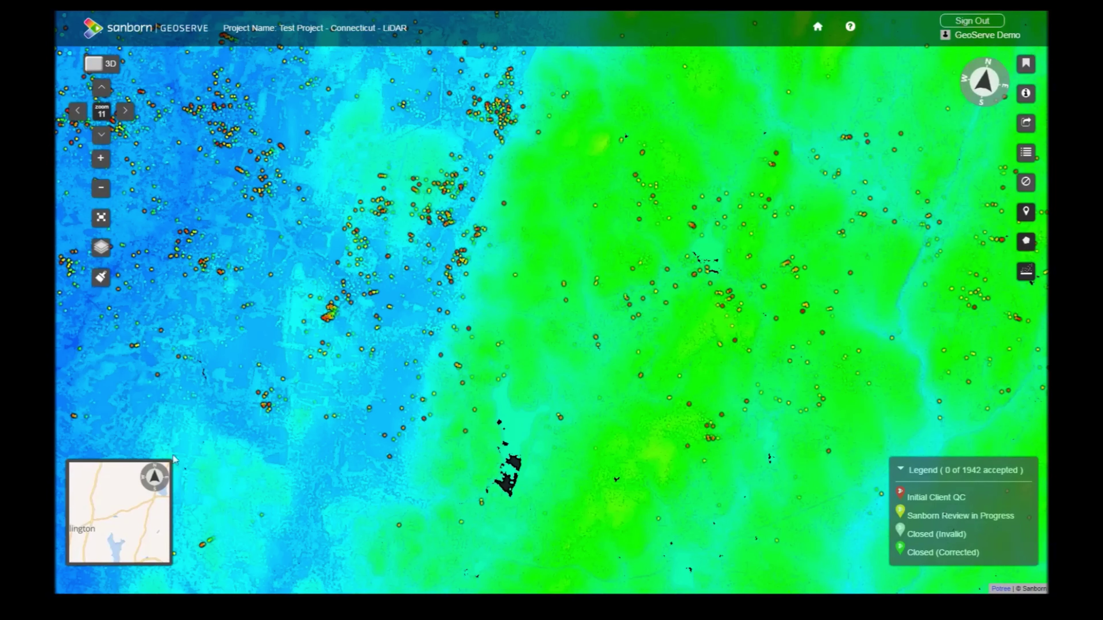
right_drag(430, 393, 603, 384)
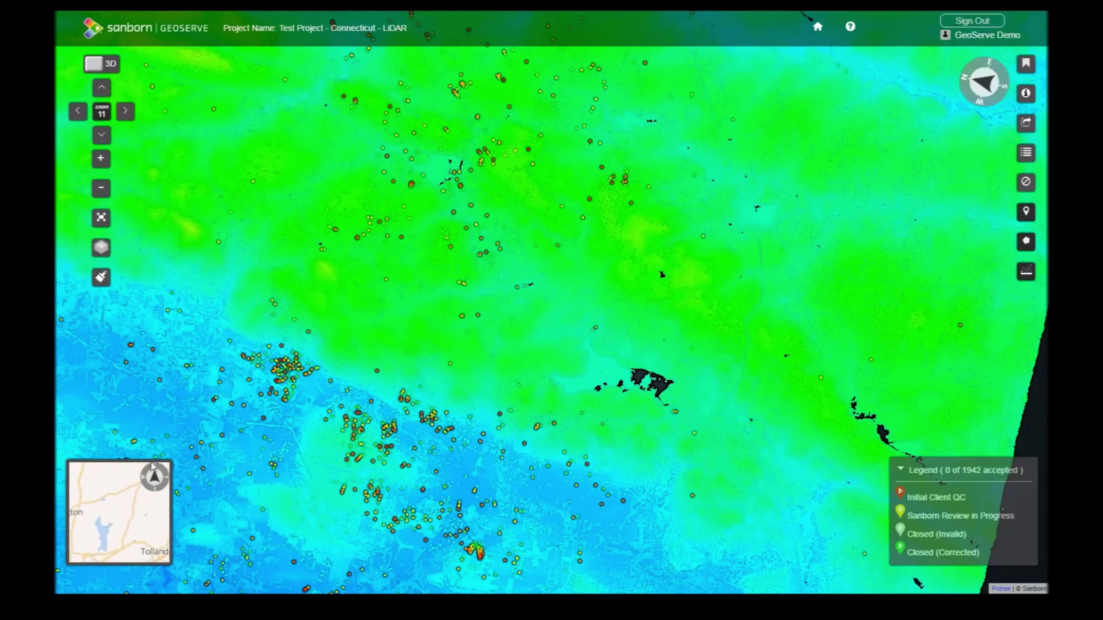
right_drag(604, 344, 366, 380)
drag(497, 301, 497, 376)
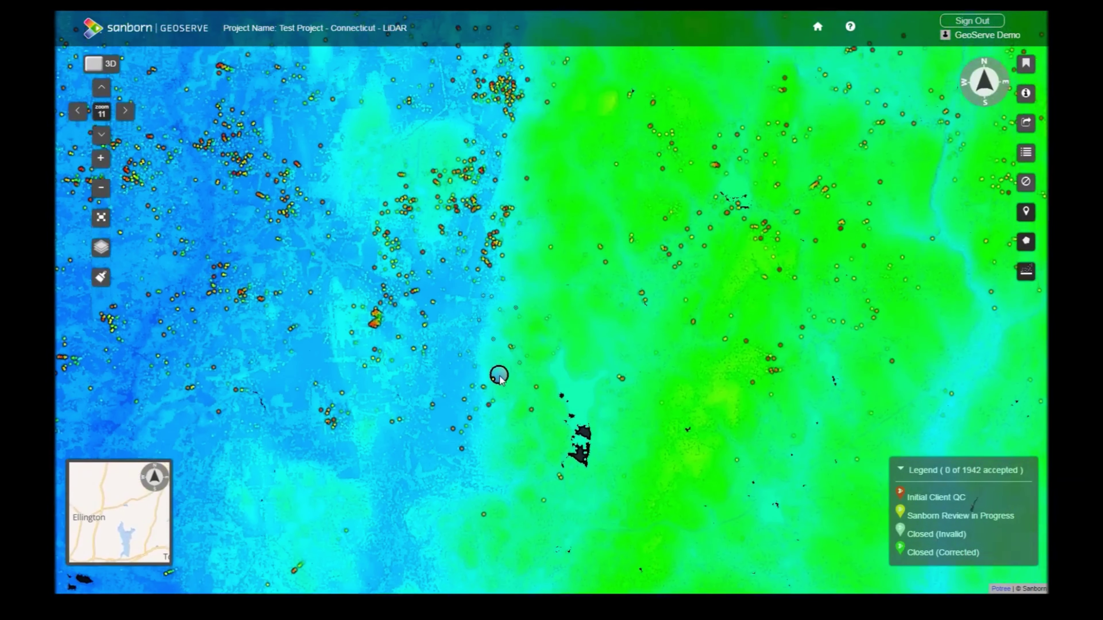
click(125, 110)
click(78, 112)
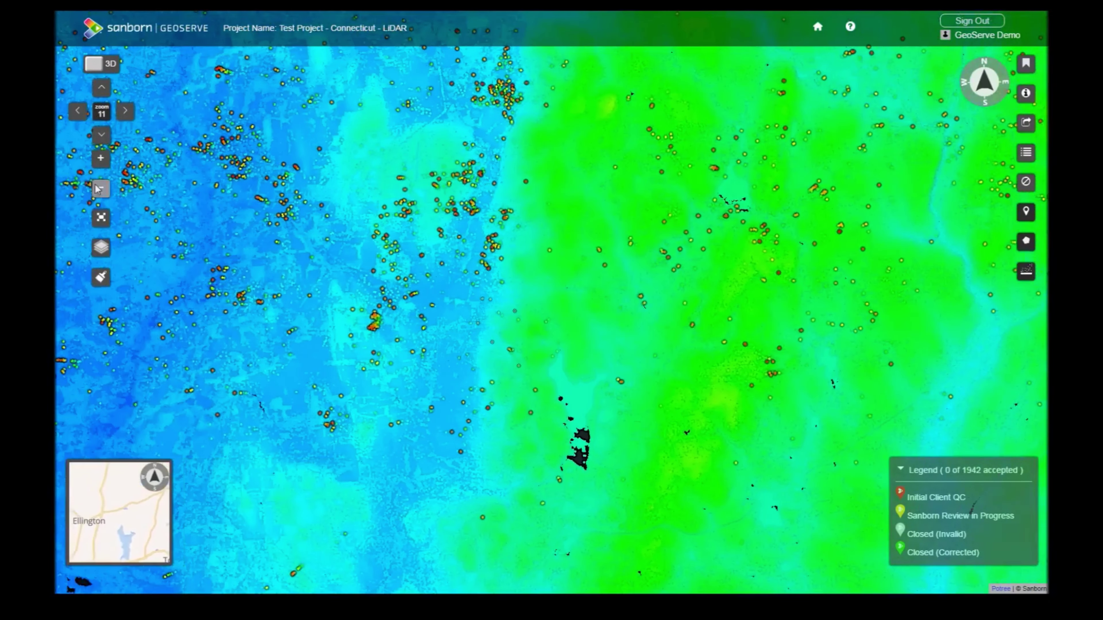
click(100, 189)
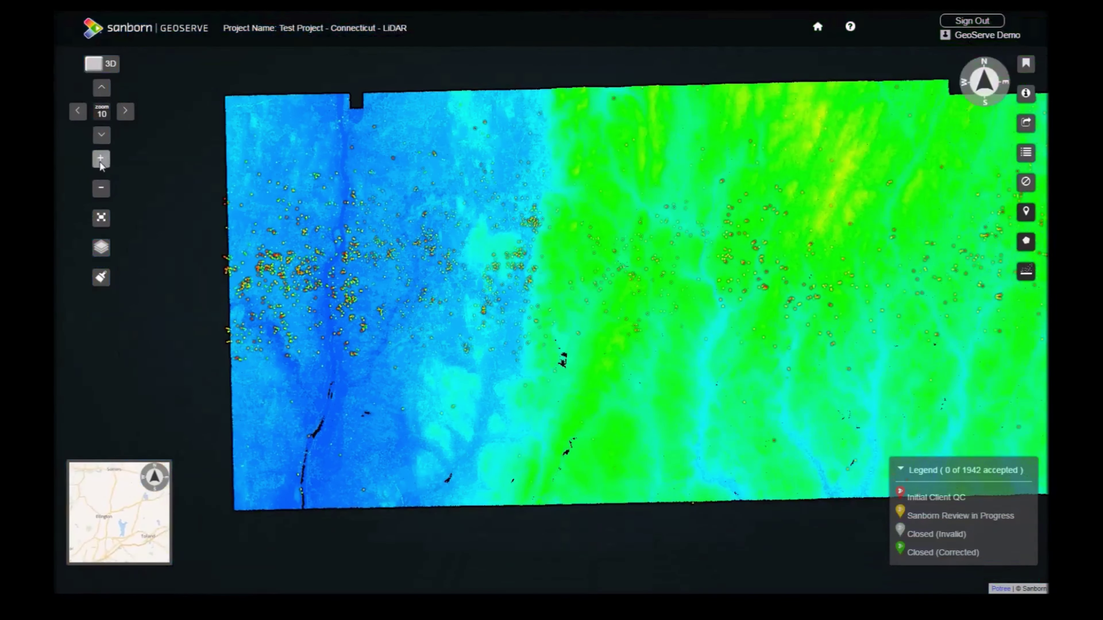
click(100, 159)
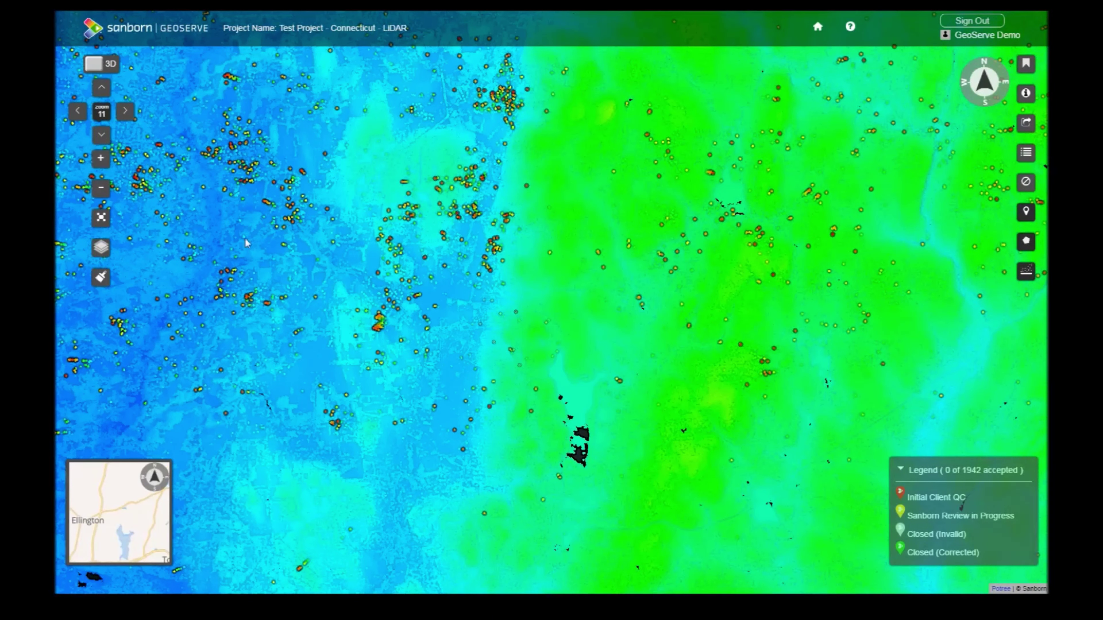
click(101, 217)
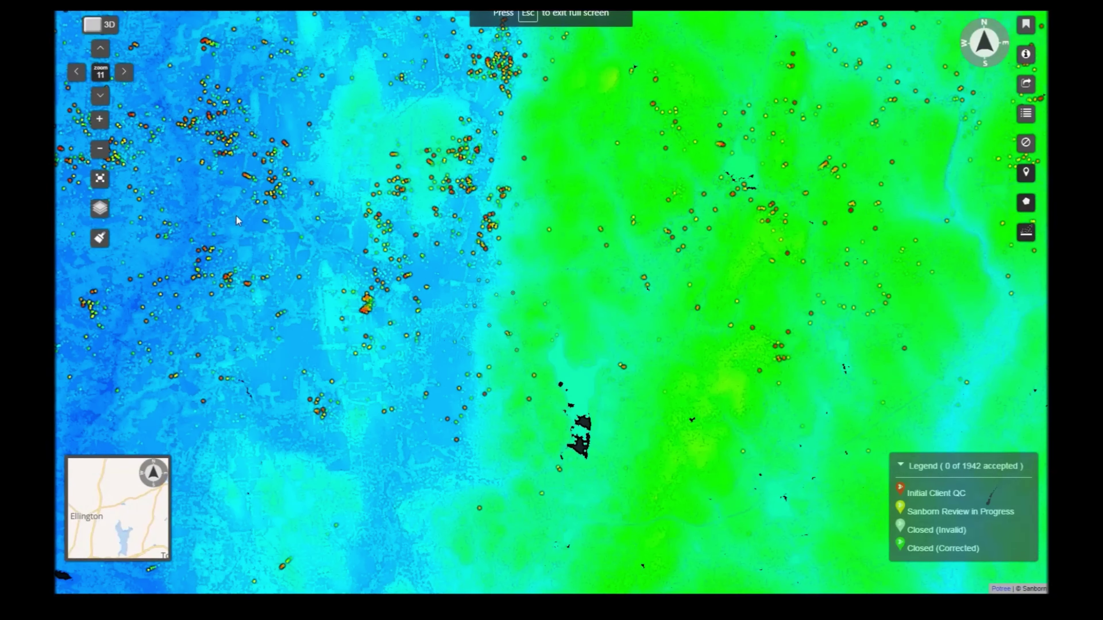
drag(238, 221, 254, 273)
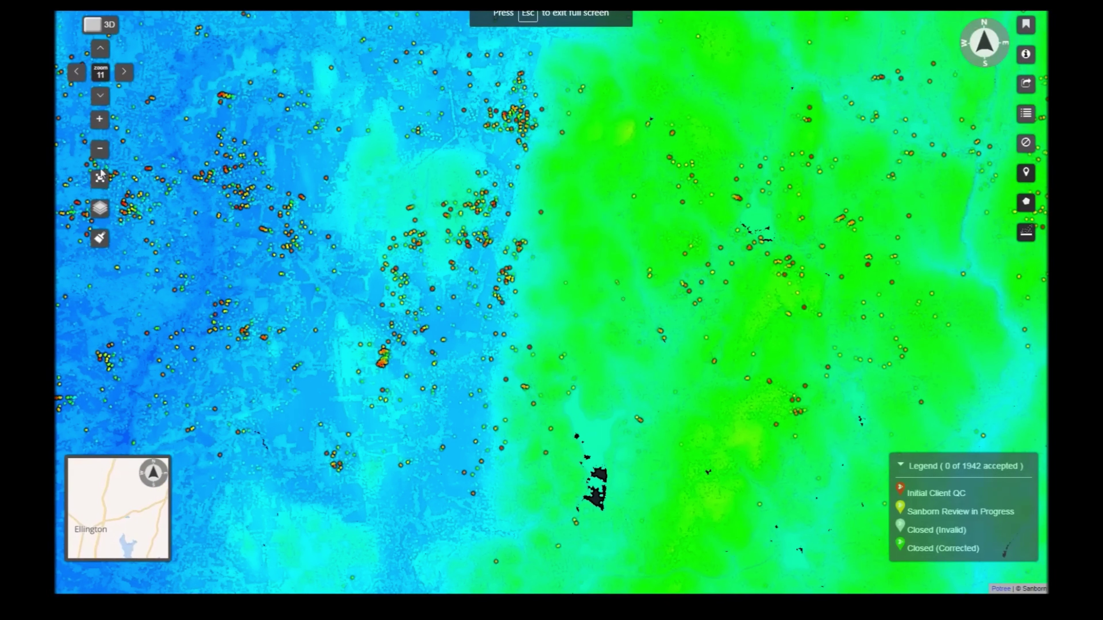
click(98, 179)
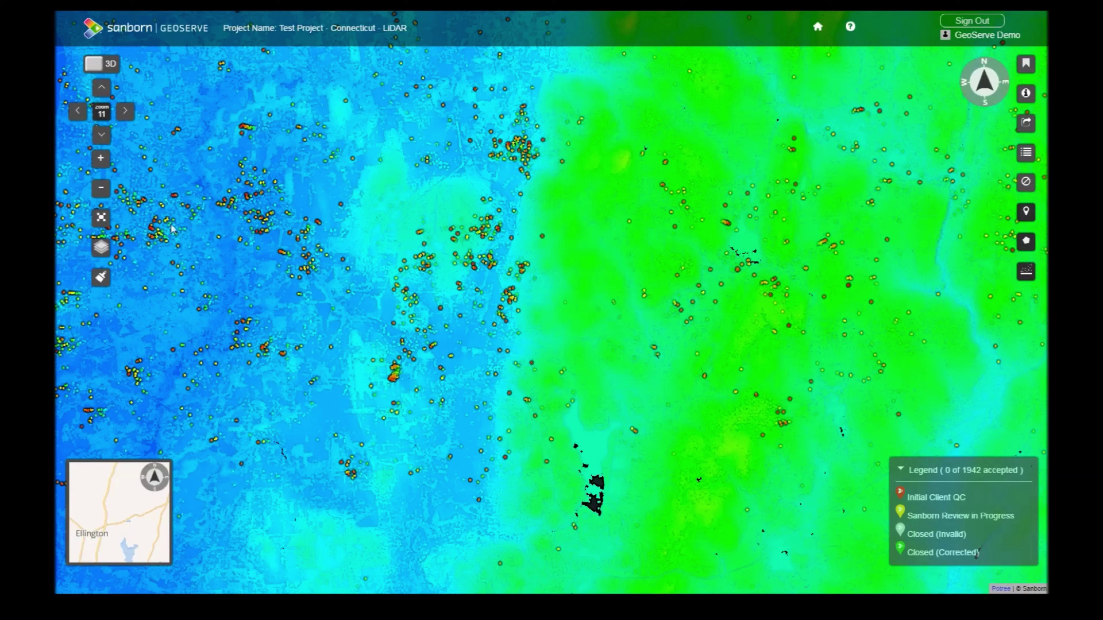
- Zoom to level 12 to show the tile grid and mark three adjacent tiles accepted
mouse_move(112, 250)
scroll(452, 345, up, 3)
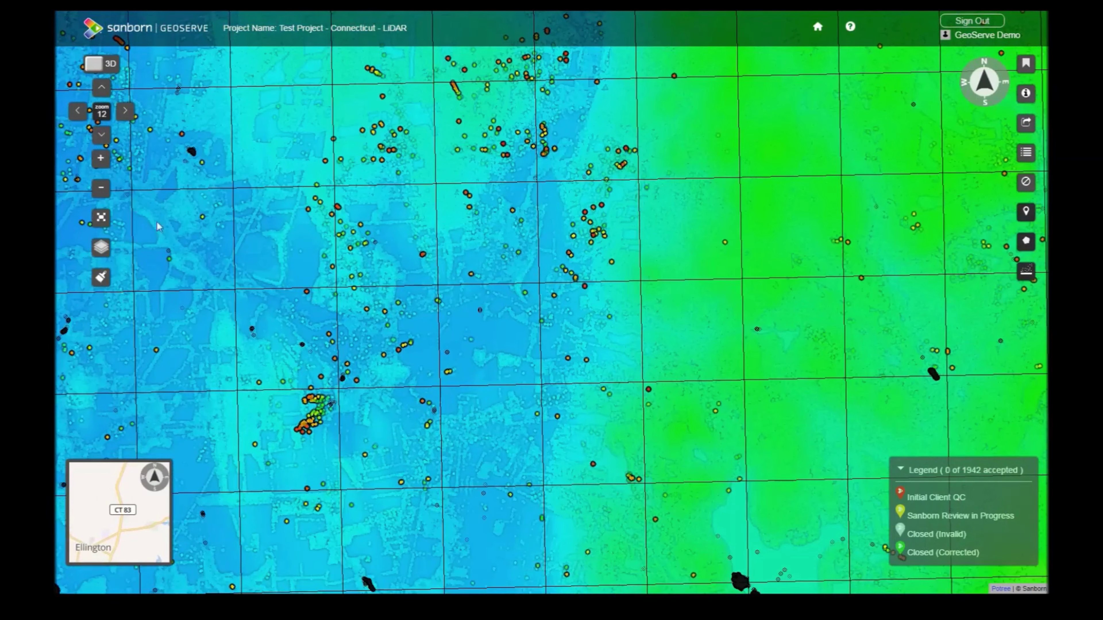
drag(237, 250, 235, 261)
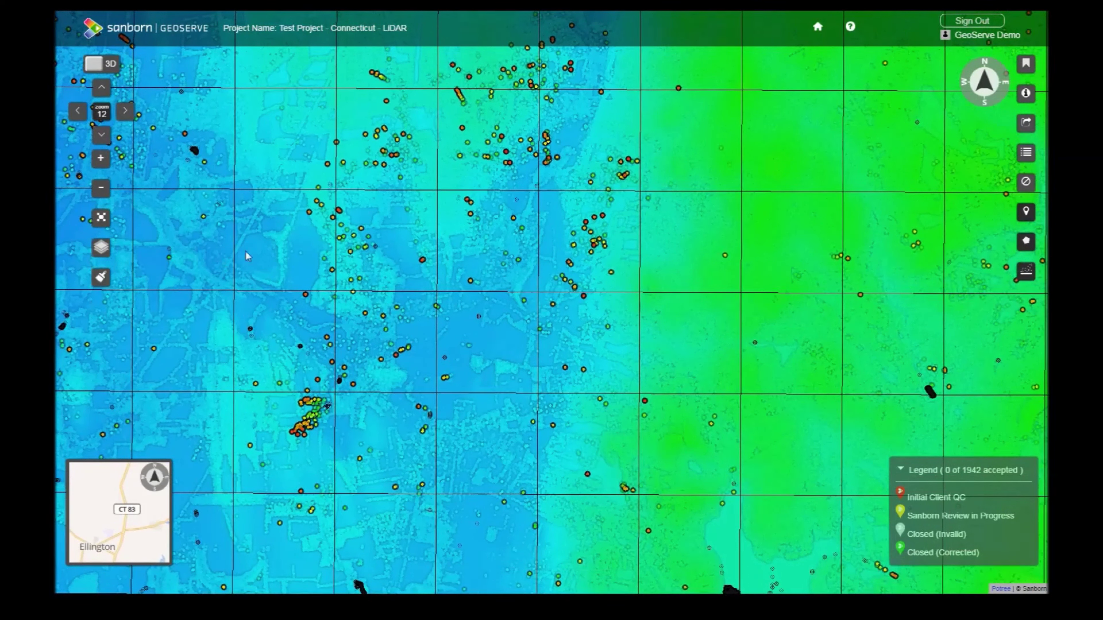
right_click(387, 262)
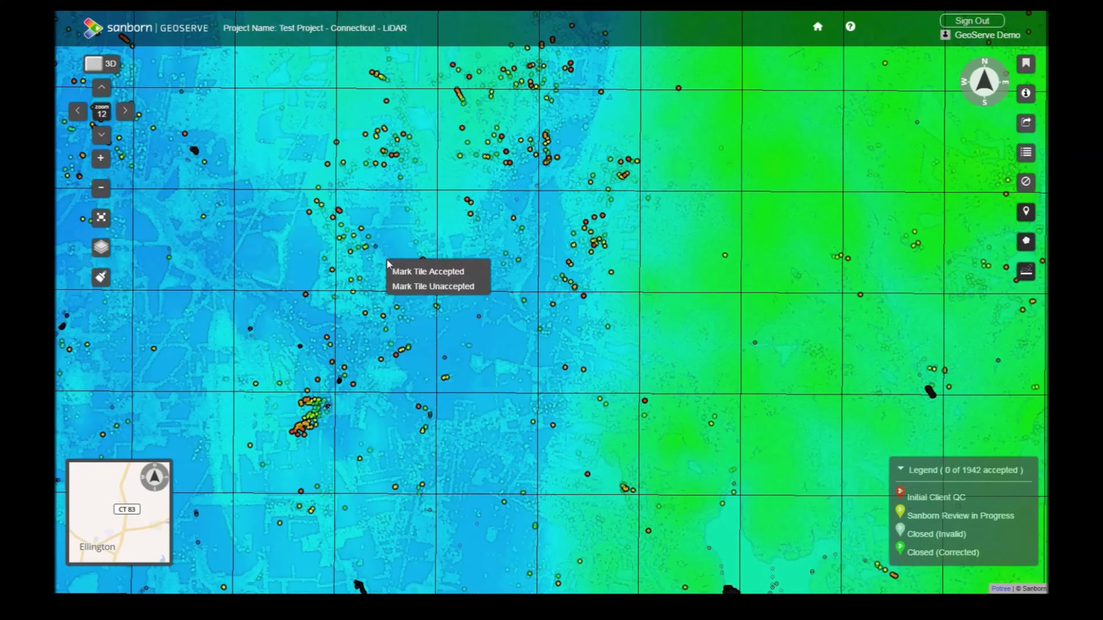
click(406, 272)
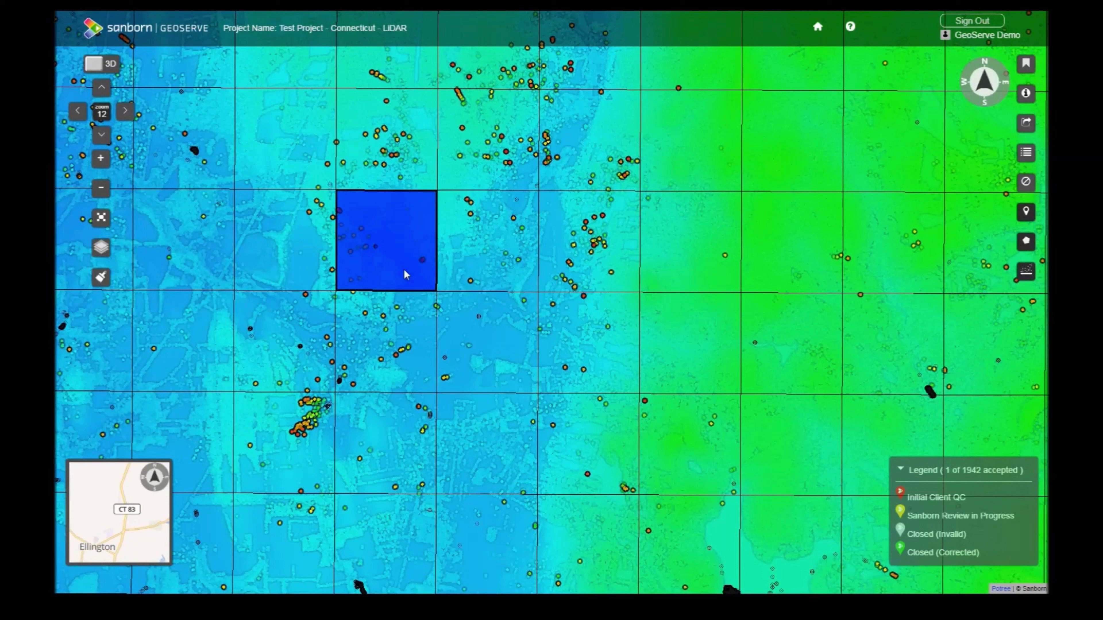
right_click(484, 315)
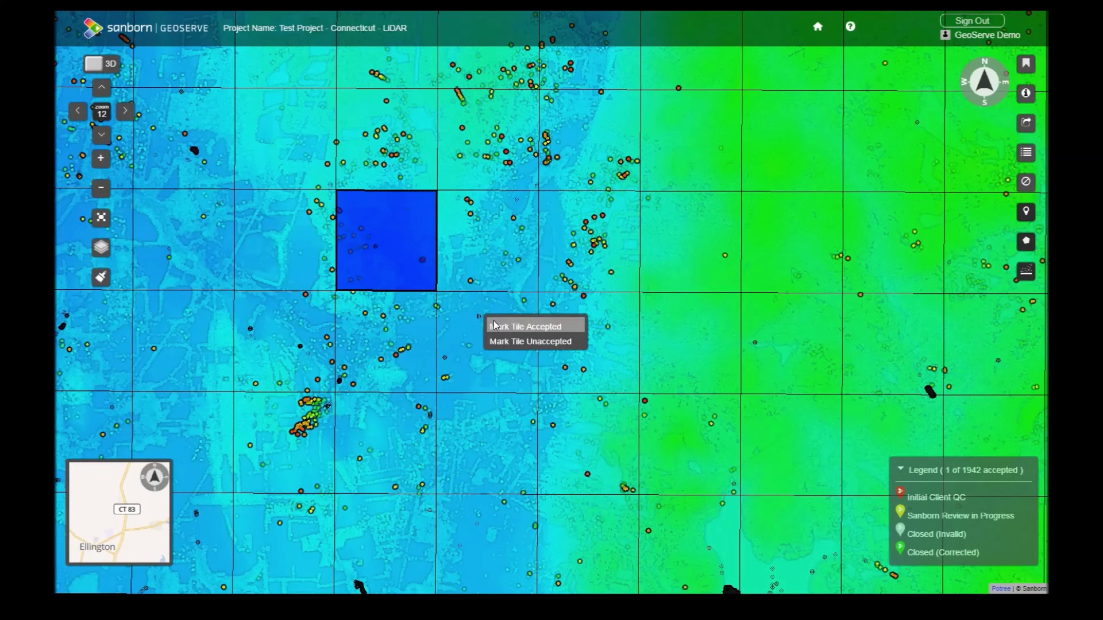
click(495, 326)
right_click(577, 332)
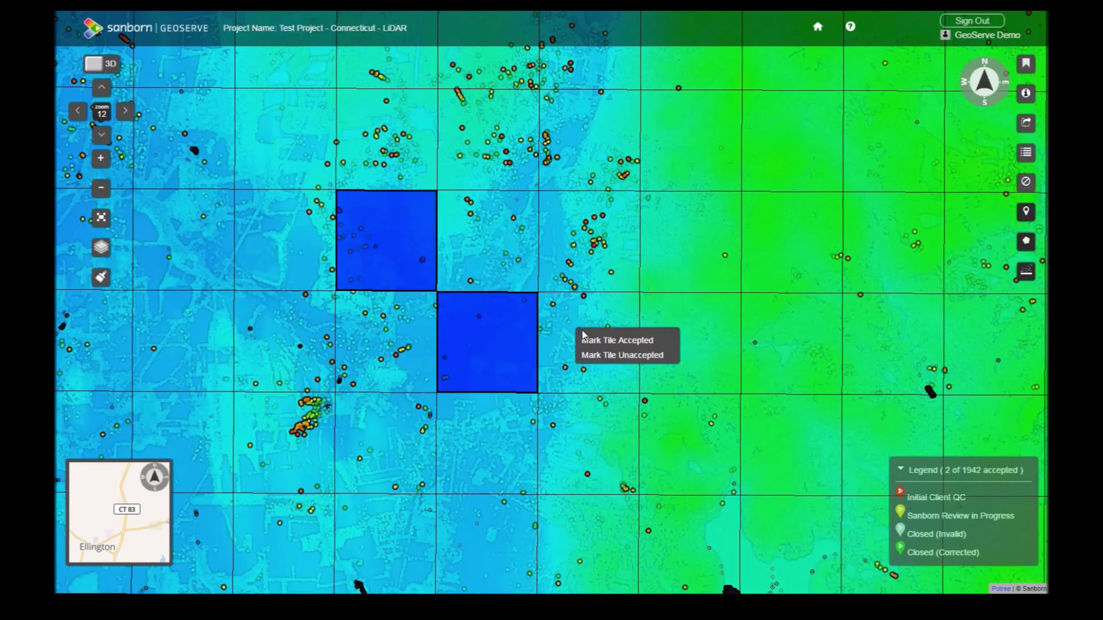
click(590, 339)
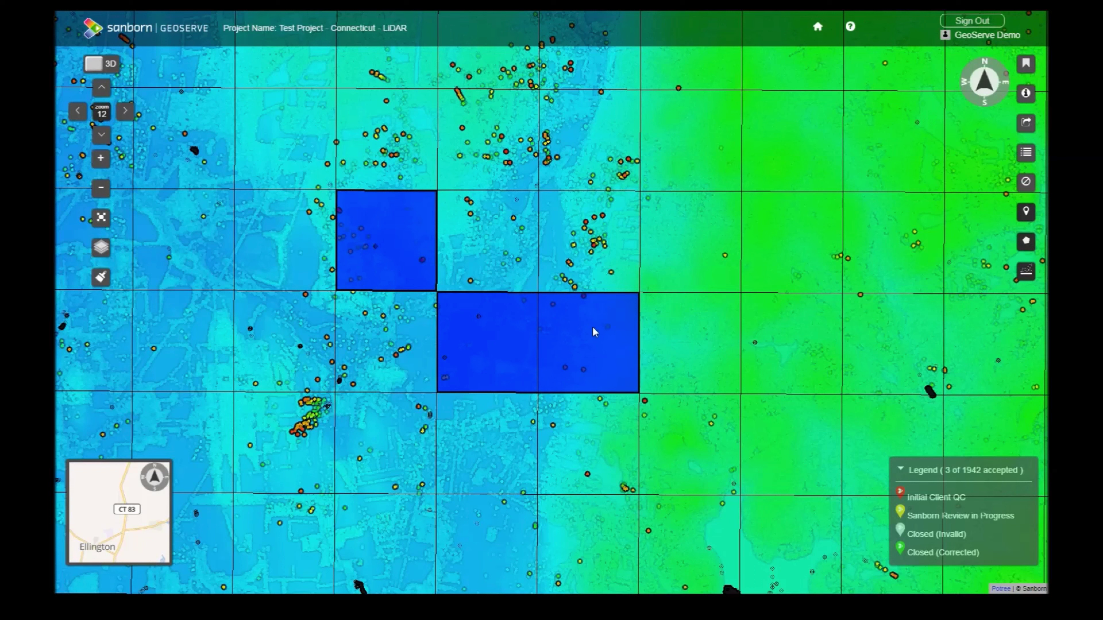
- Revert the middle and right tiles to unaccepted, leaving 1 of 1942 accepted
right_click(491, 325)
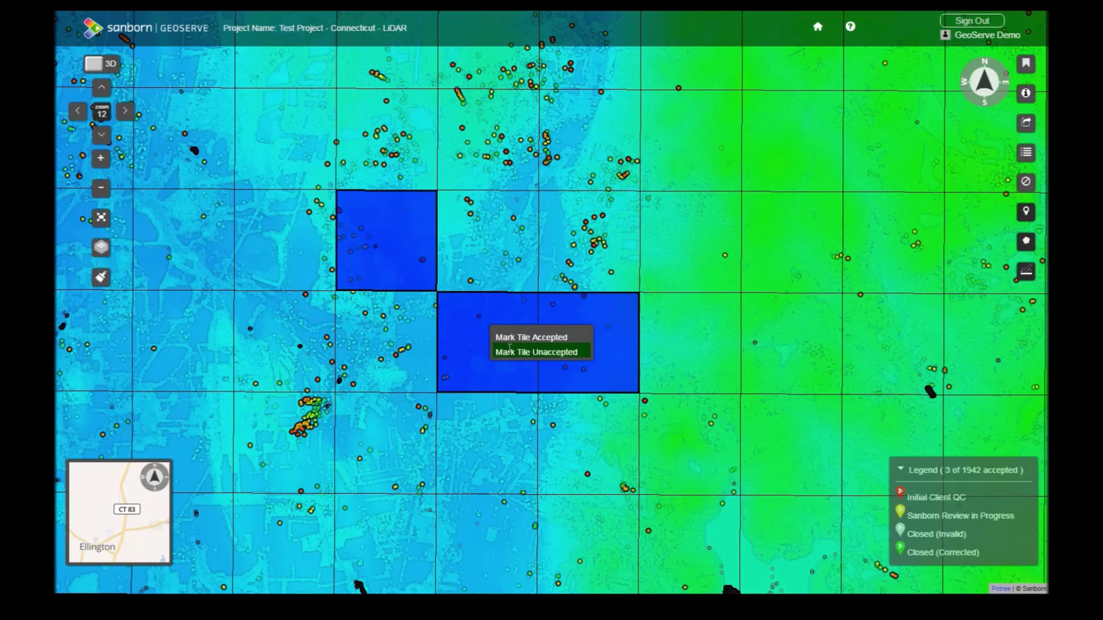
click(510, 352)
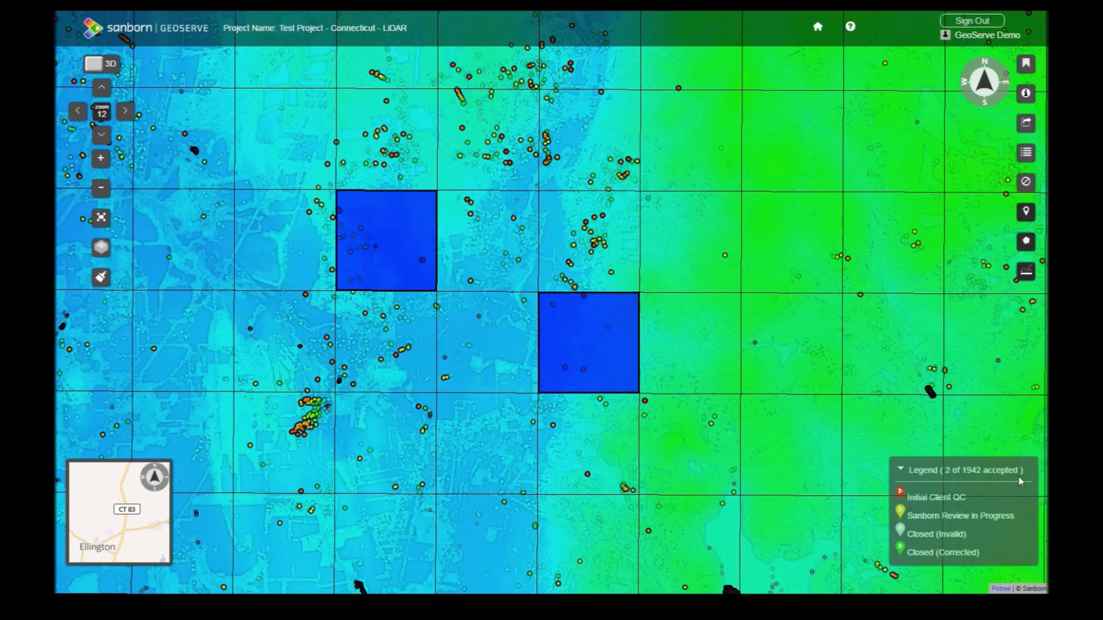
right_click(569, 346)
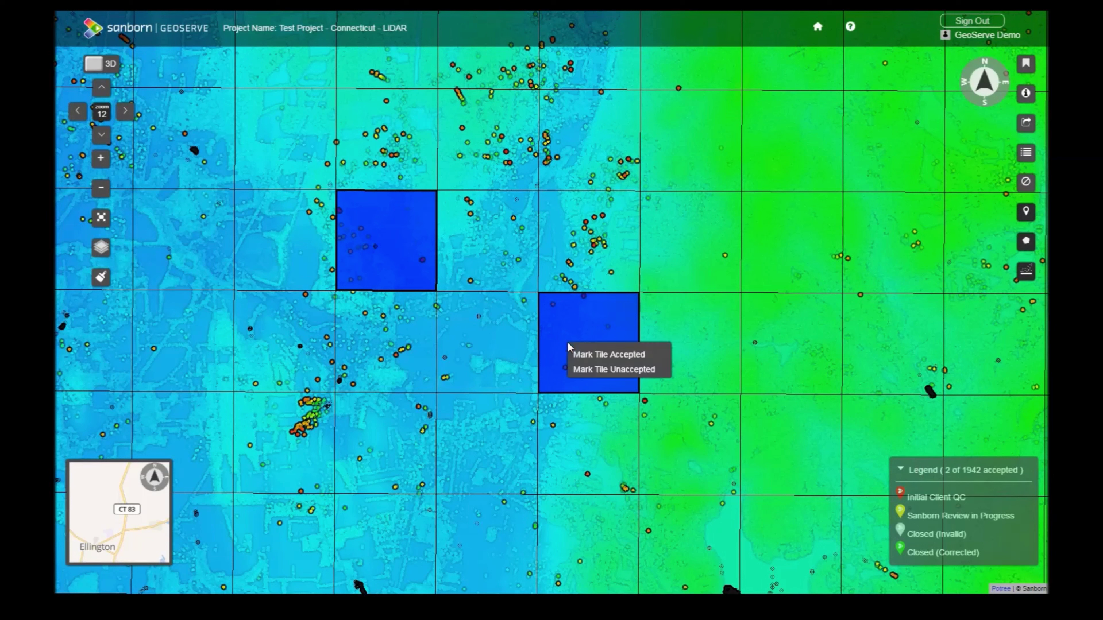
click(584, 369)
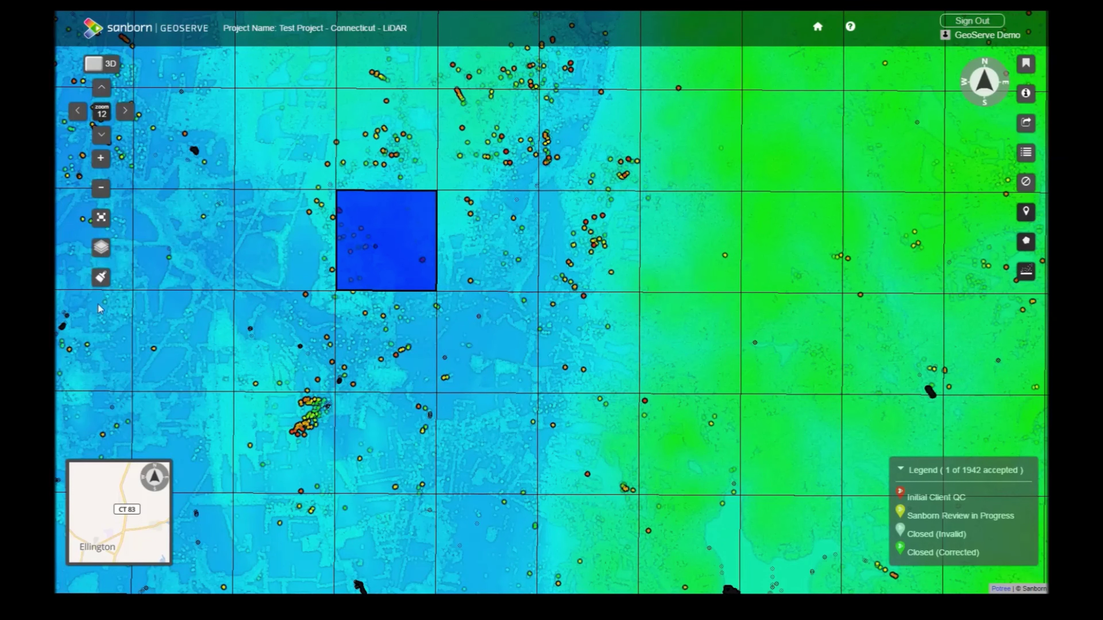
- Colour the points by Intensity, then Classification, and hide the Overlap and Ground classes
mouse_move(102, 283)
click(105, 322)
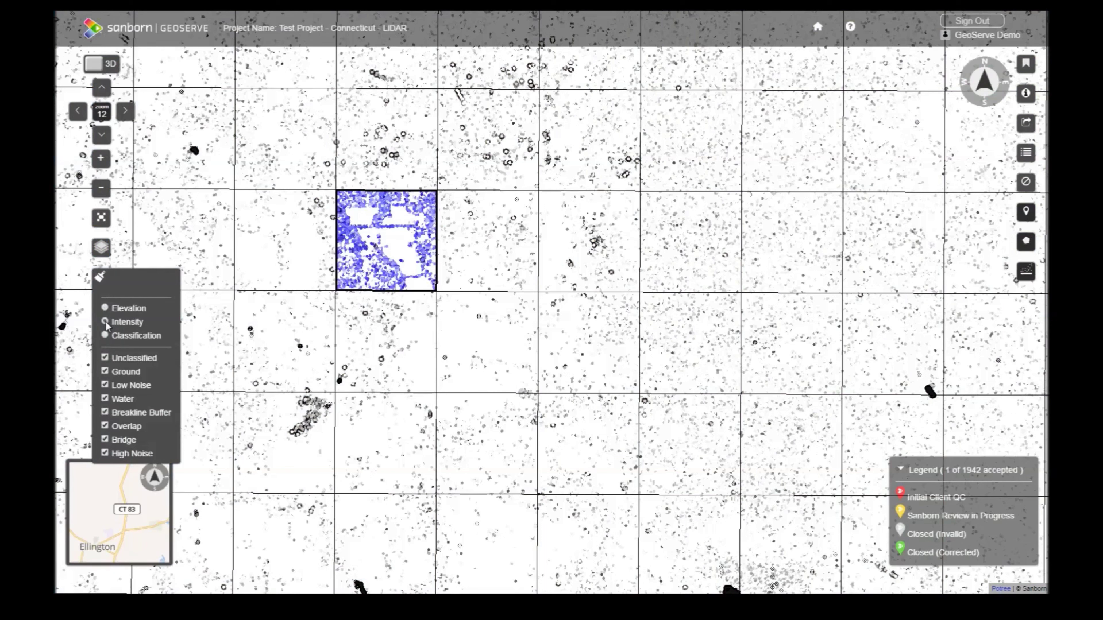
click(105, 336)
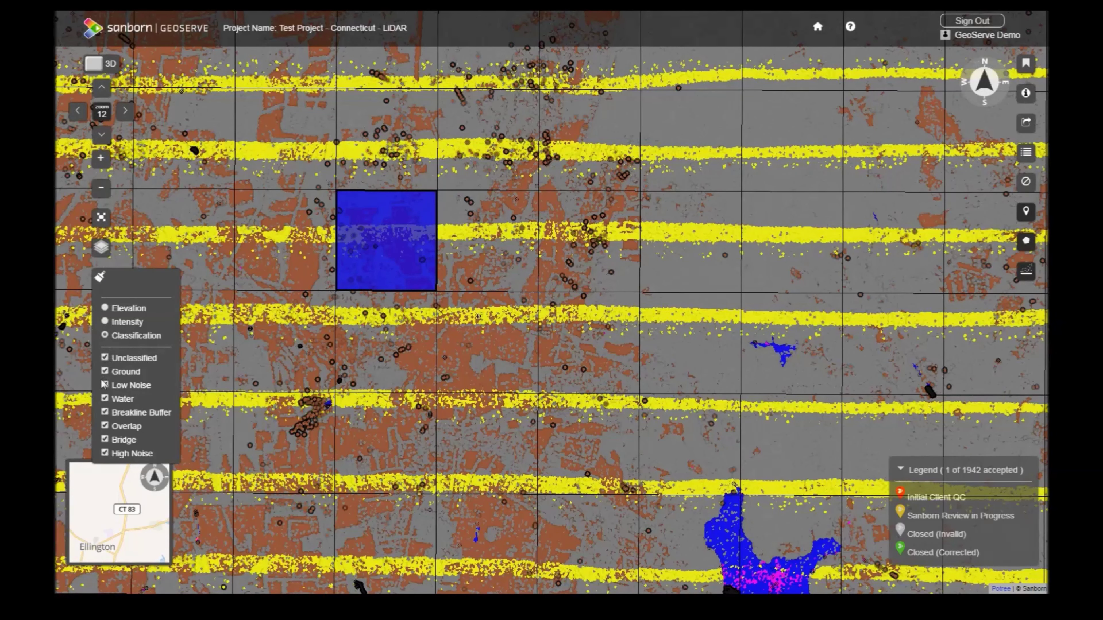
click(105, 427)
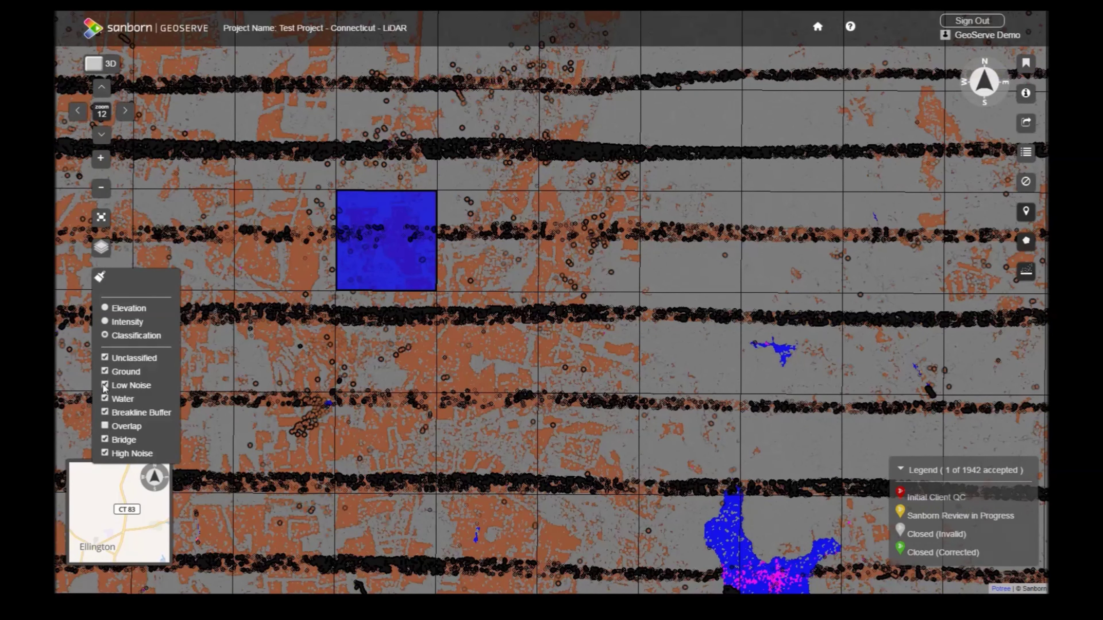
click(105, 372)
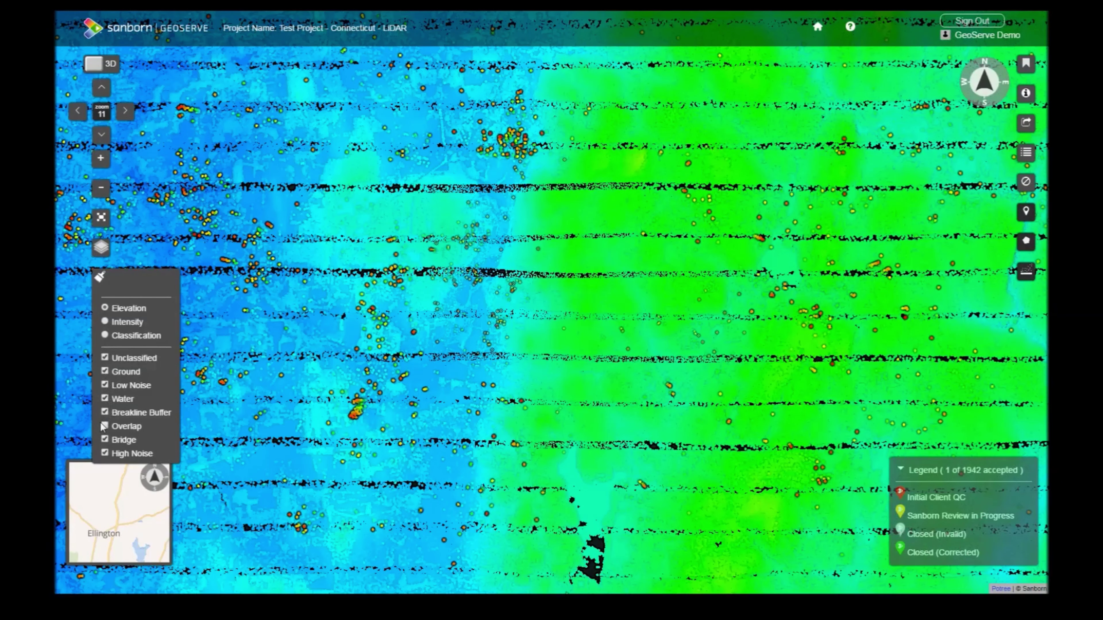
- Hide Overlap, then visit bookmarks S-Curved River, Hidden Home, Scene Overview and The Facility
click(104, 426)
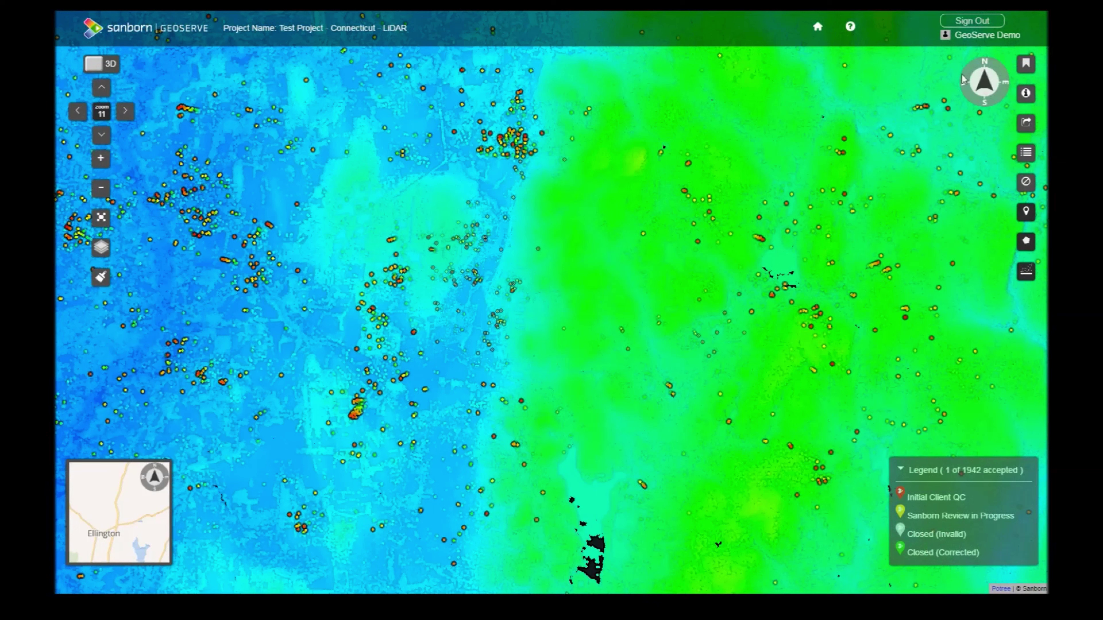
click(1030, 65)
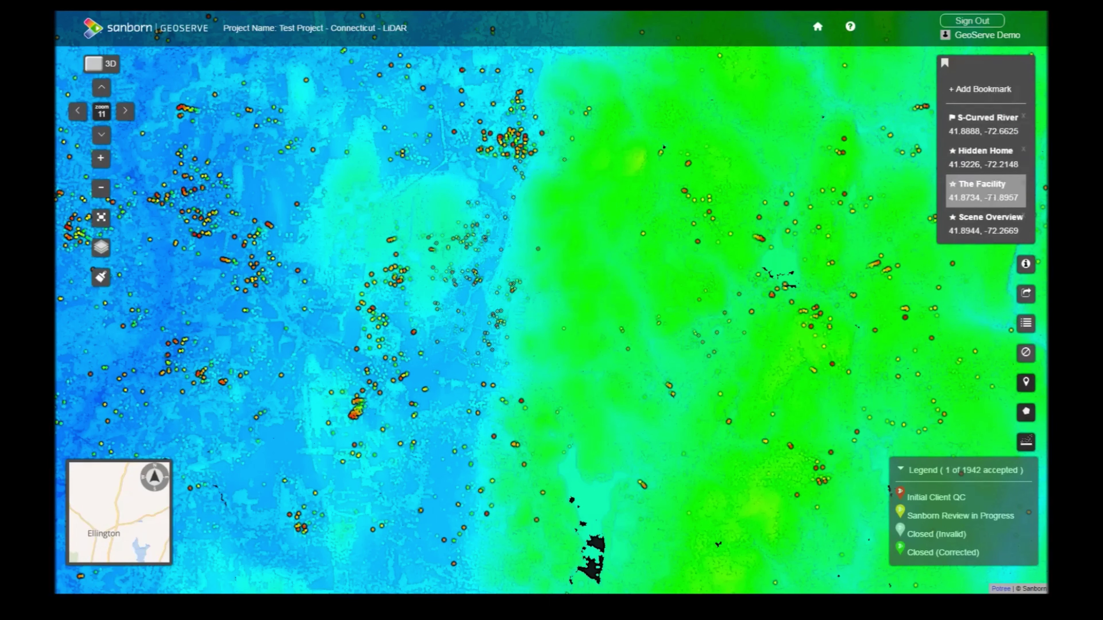
click(985, 125)
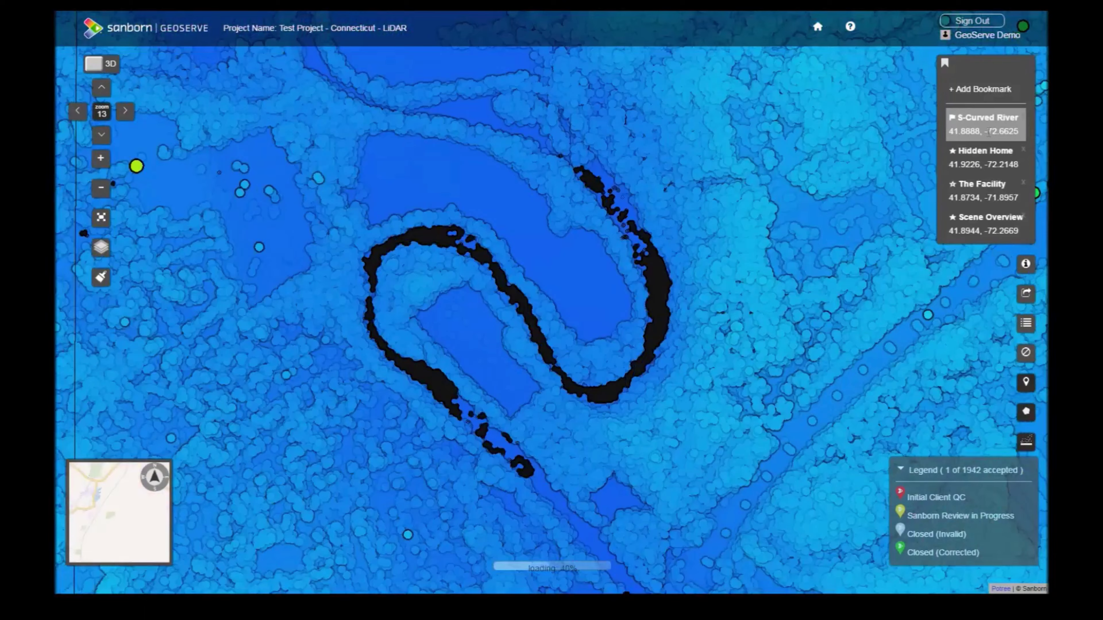
click(984, 159)
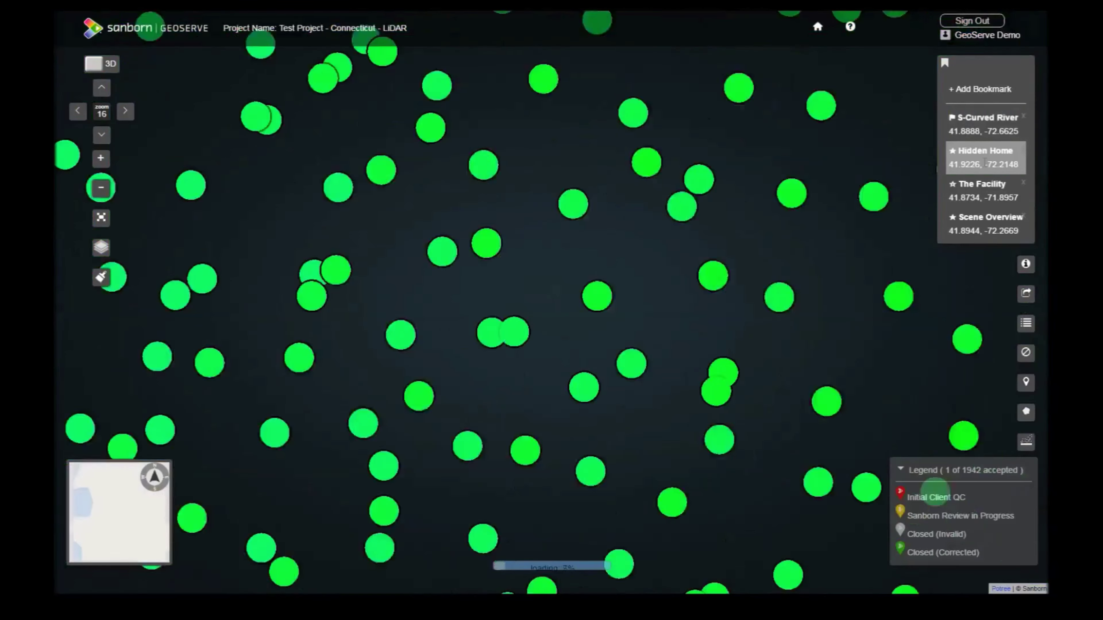
click(985, 224)
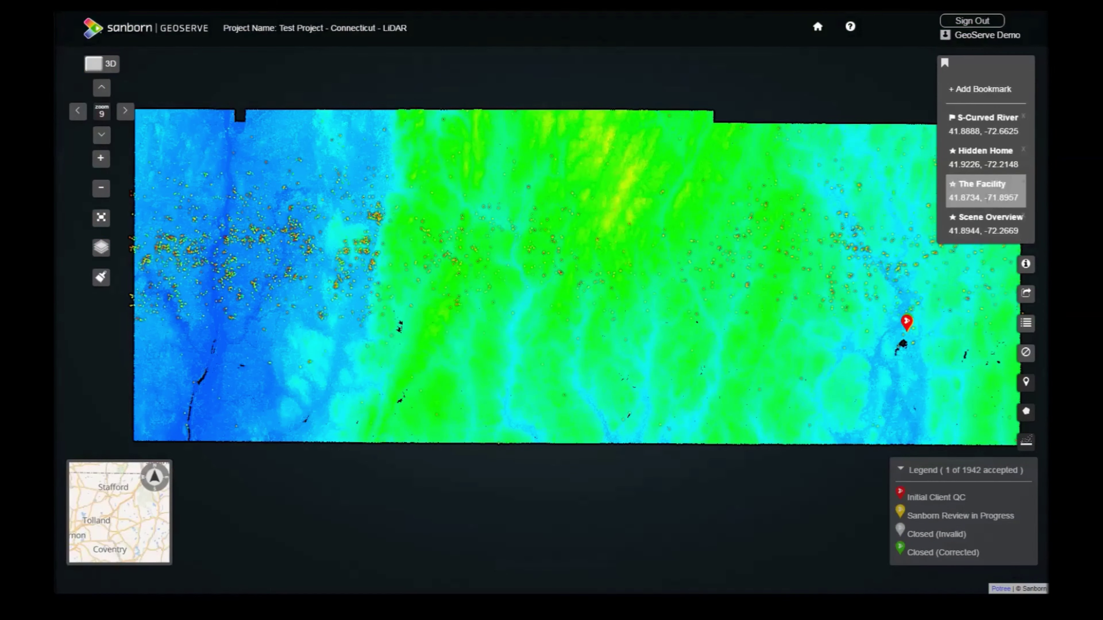
click(986, 191)
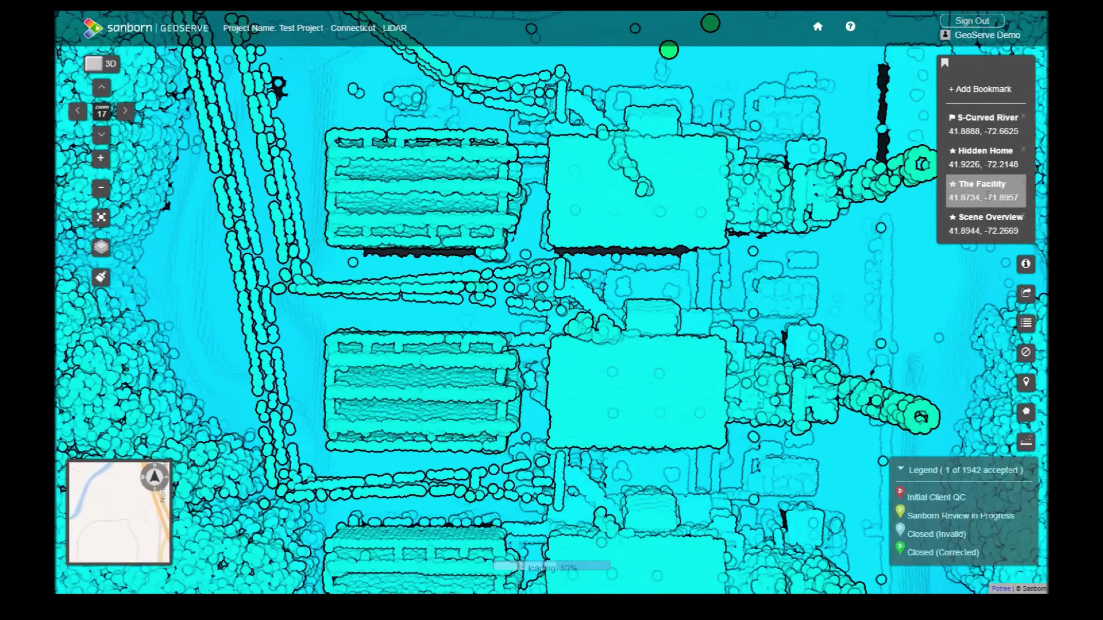
- Add a bookmark named 'Test Bookmark' with a chosen icon at The Facility, then reopen the bookmarks list
click(972, 89)
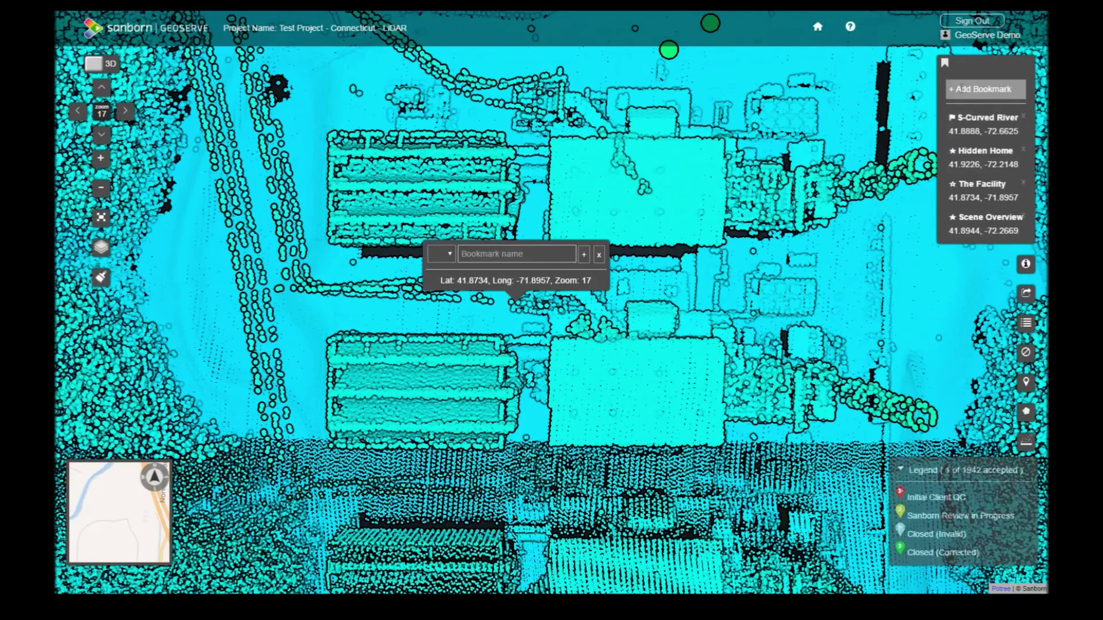
click(450, 258)
click(439, 291)
click(492, 256)
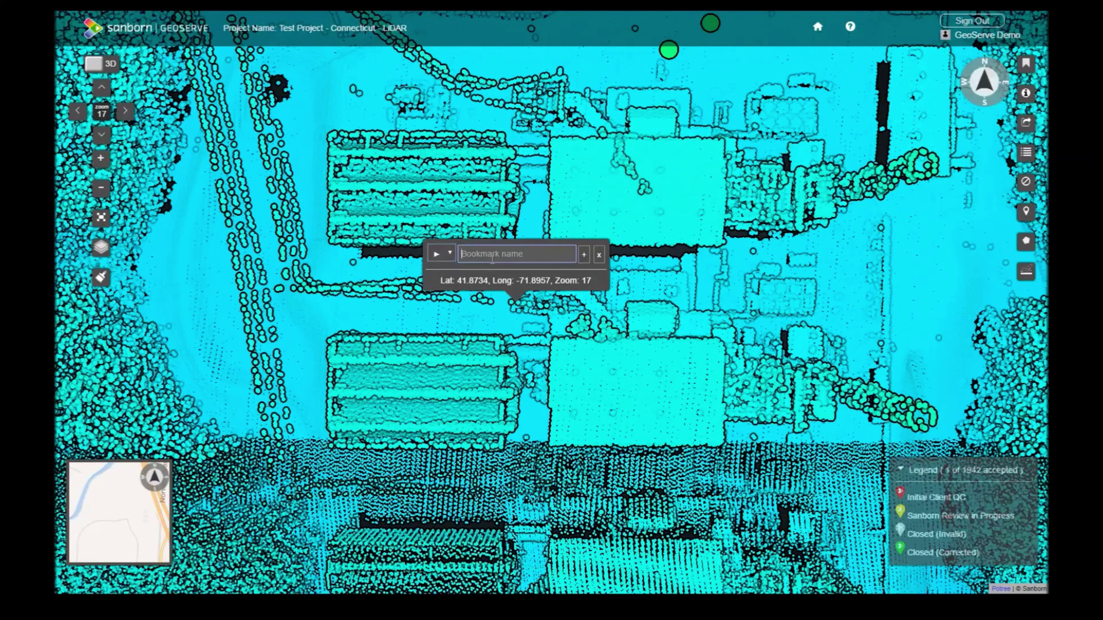
text(Test B)
key(Down)
key(Return)
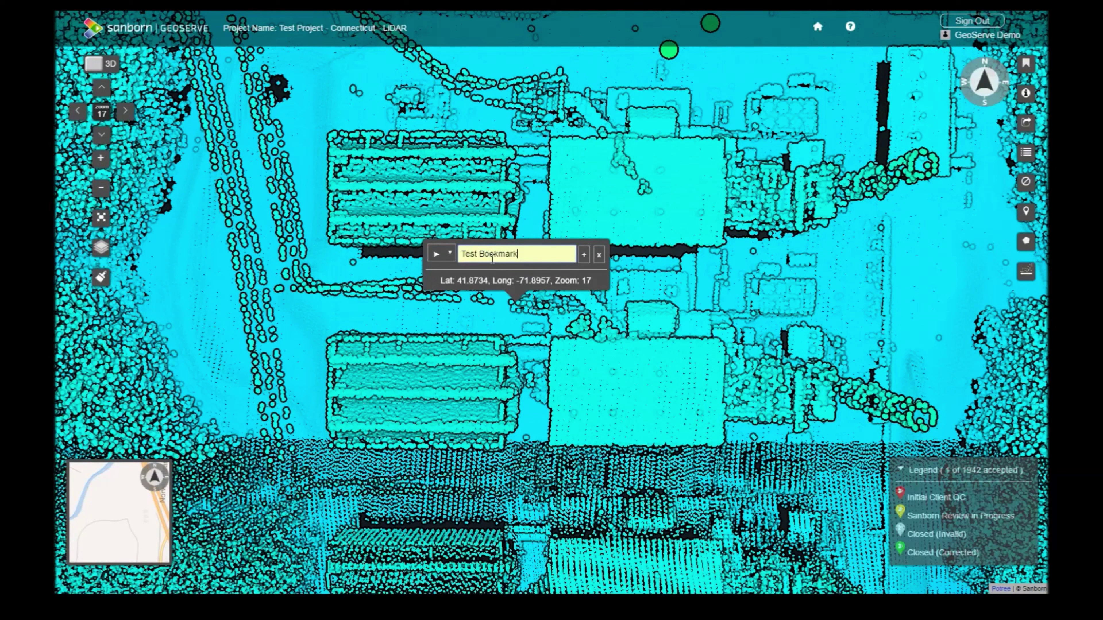
click(584, 255)
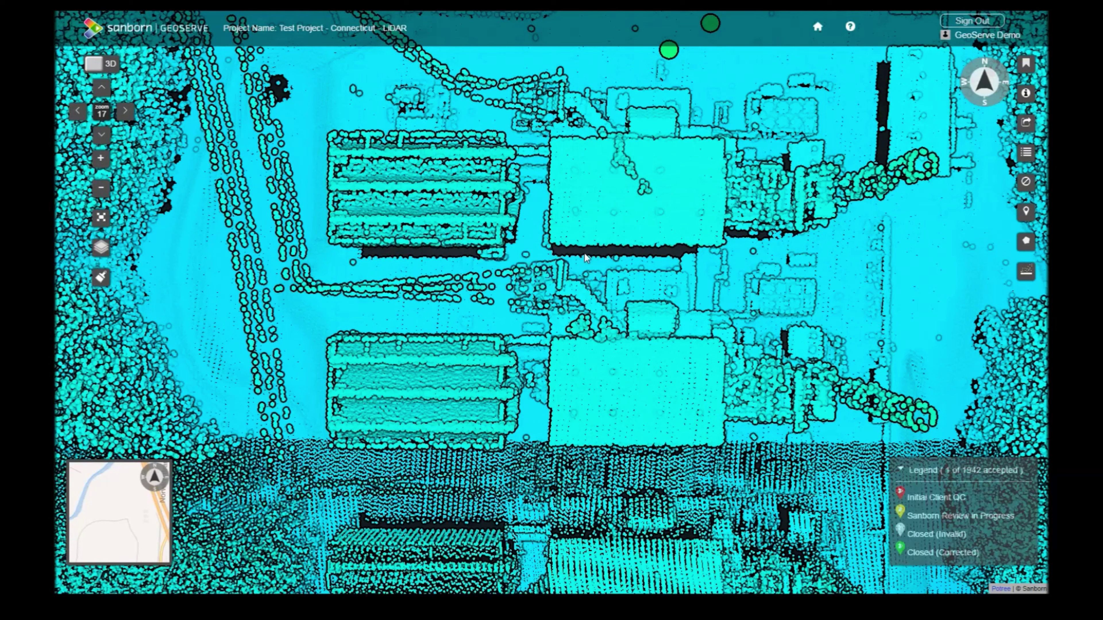
click(1024, 64)
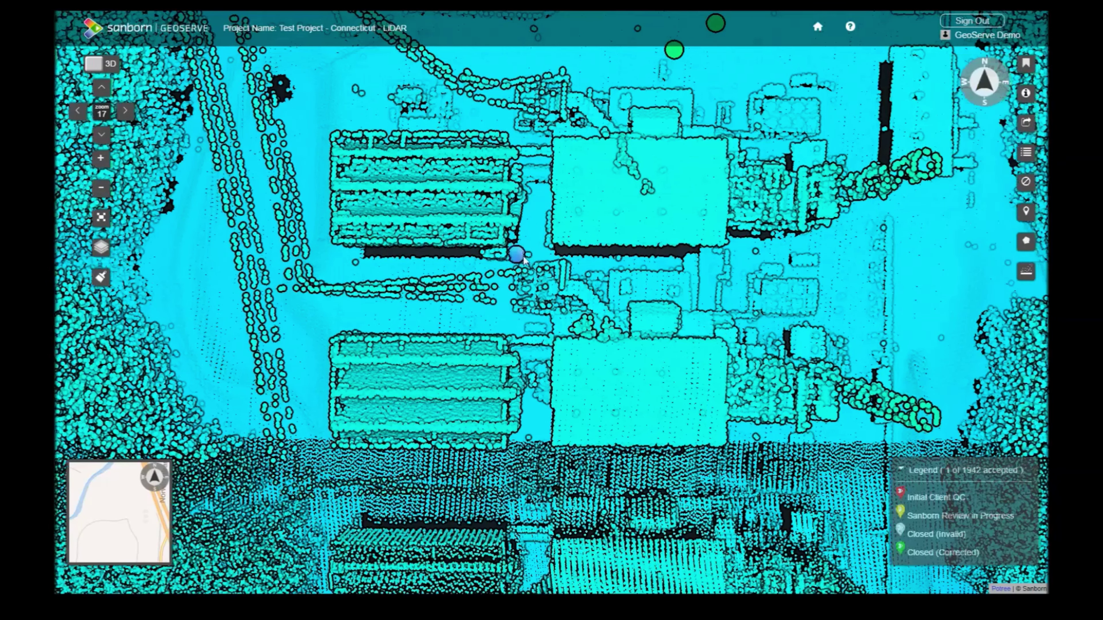
- Close the bookmarks list, pan and zoom out over the facility, and switch to 3D
drag(433, 177, 632, 280)
scroll(631, 280, down, 1)
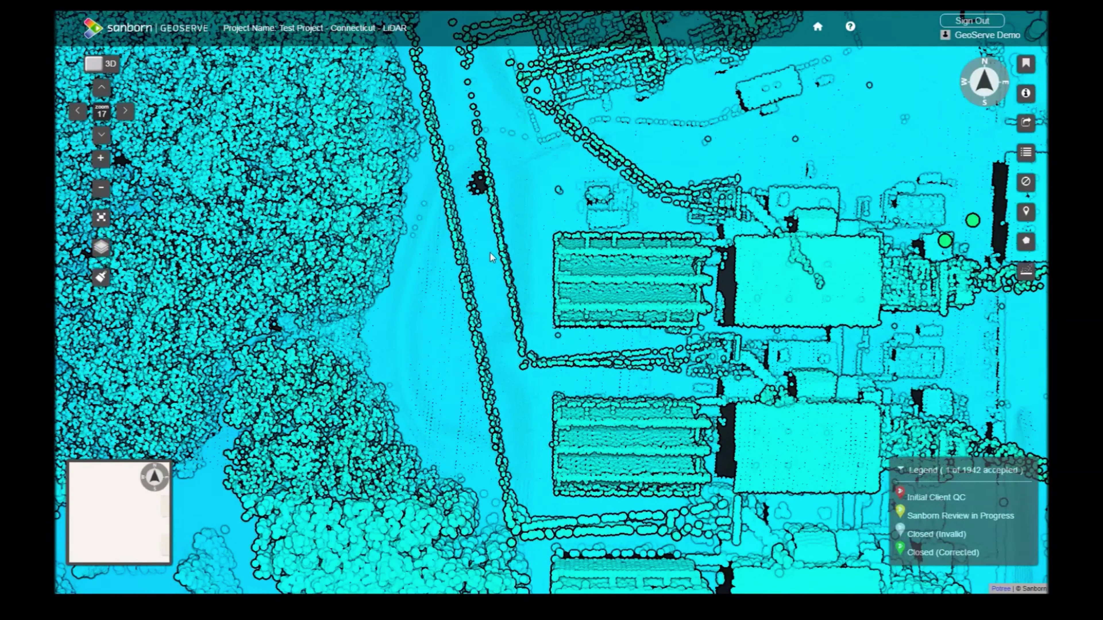
click(102, 66)
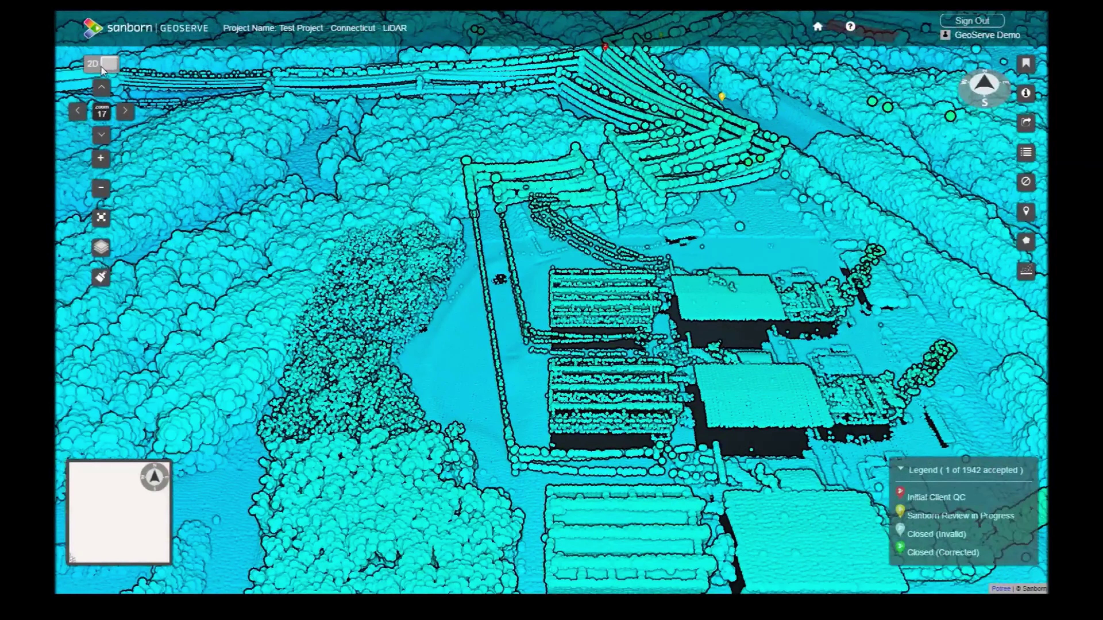
- Toggle 2D and back to 3D, adjust zoom, and orbit to the facility's far side
click(102, 66)
click(101, 66)
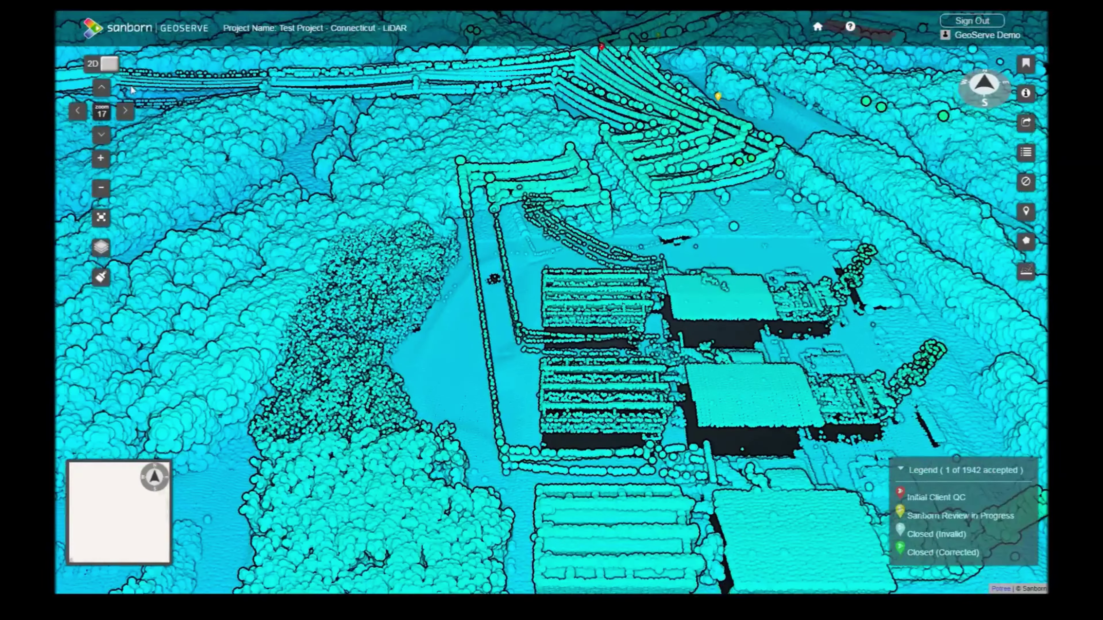
scroll(517, 358, up, 2)
scroll(517, 304, up, 5)
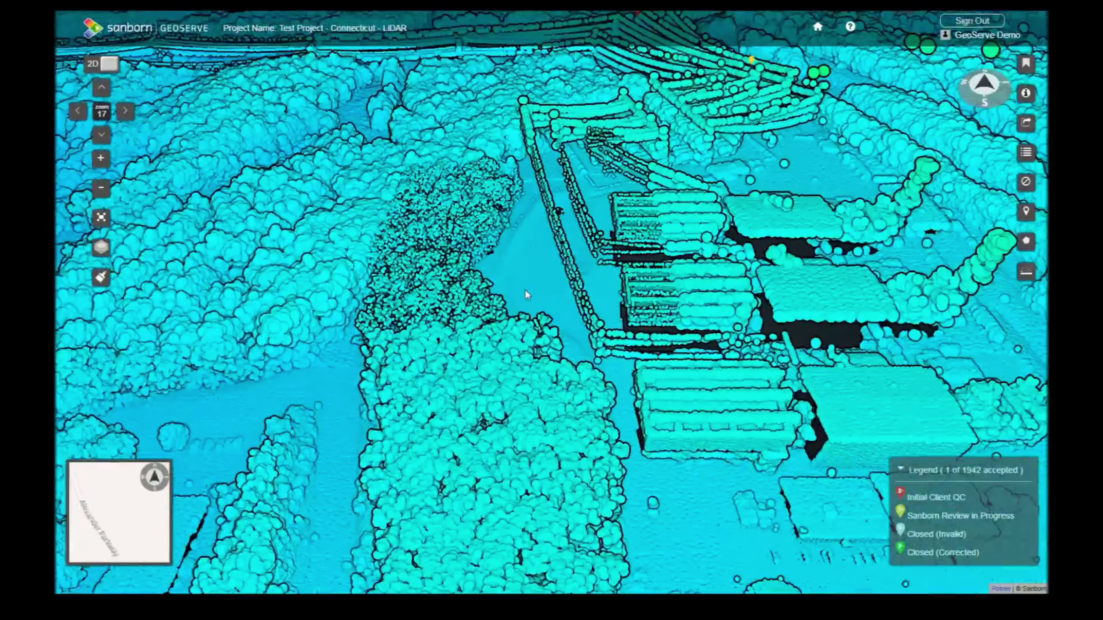
scroll(525, 252, down, 5)
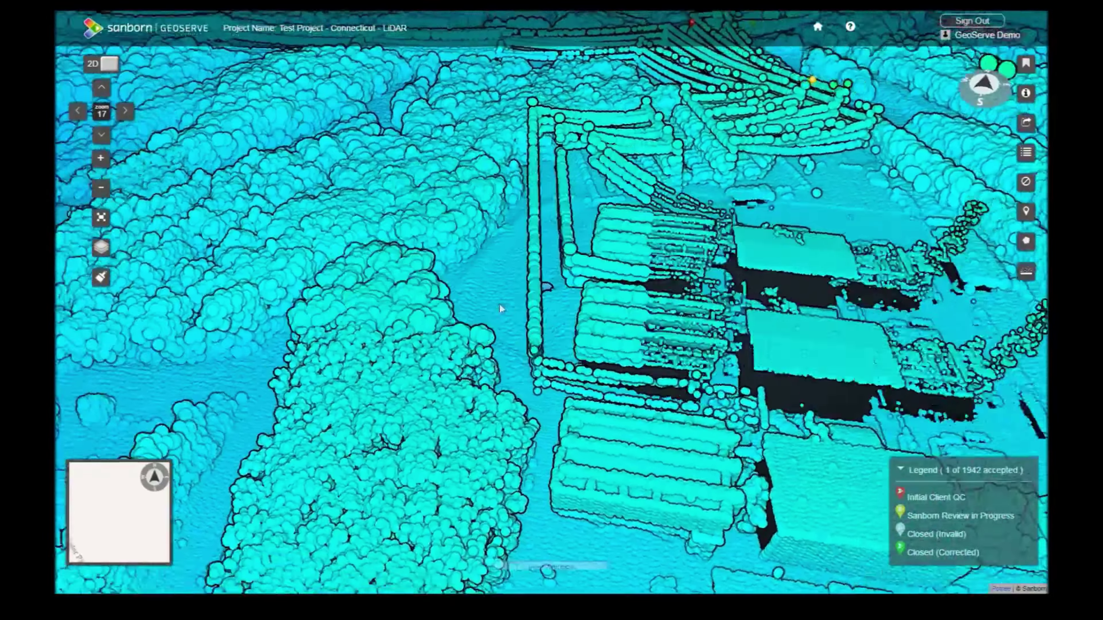
middle_drag(500, 309, 490, 219)
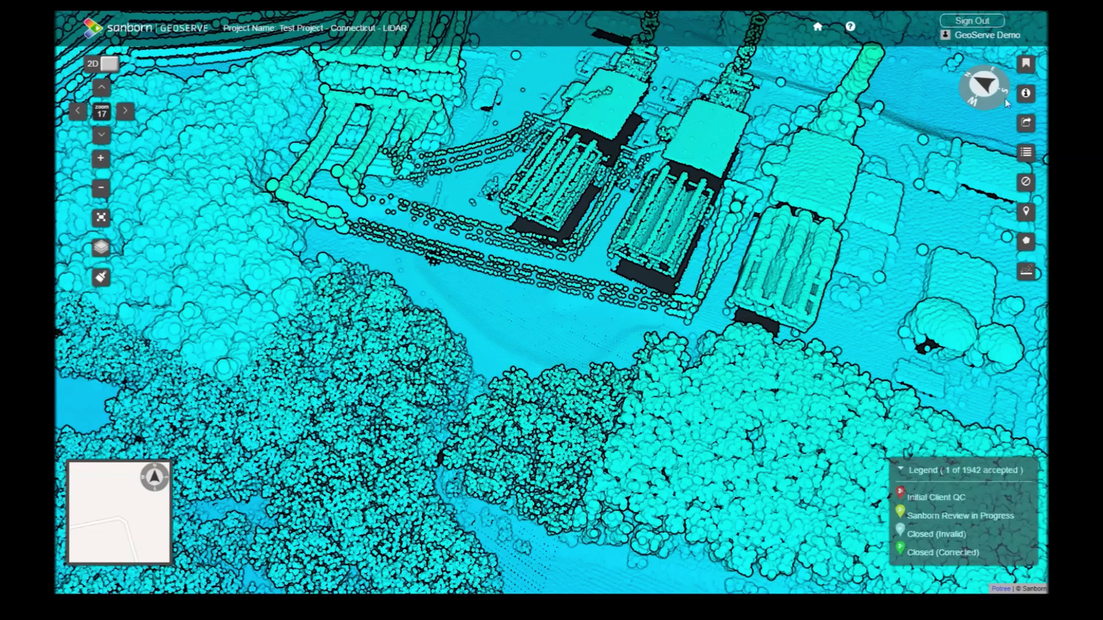
click(1024, 94)
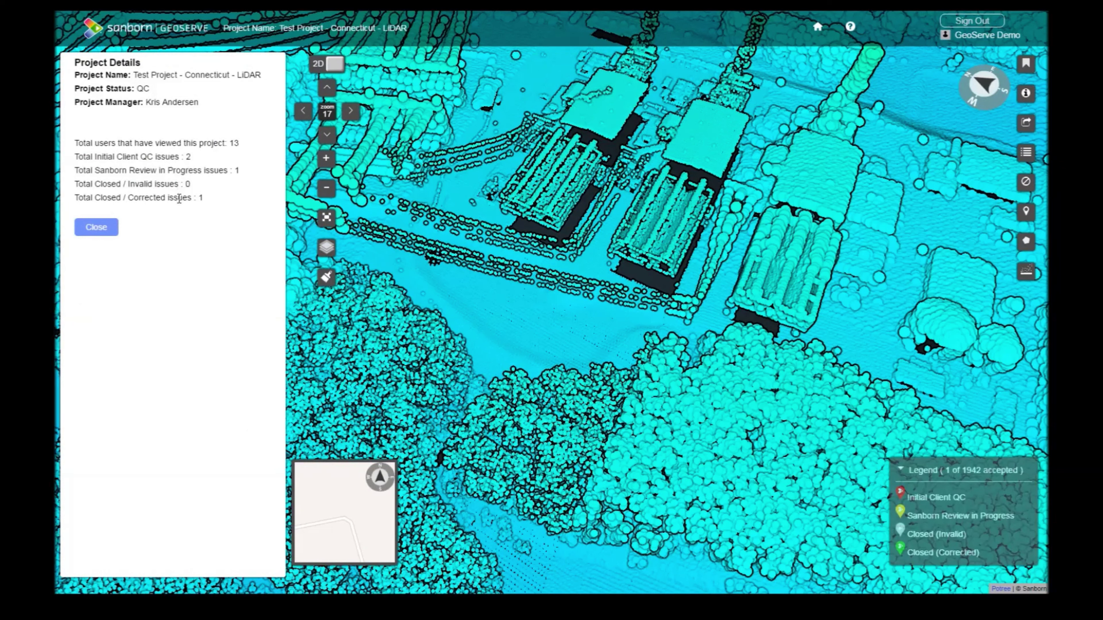
click(1025, 125)
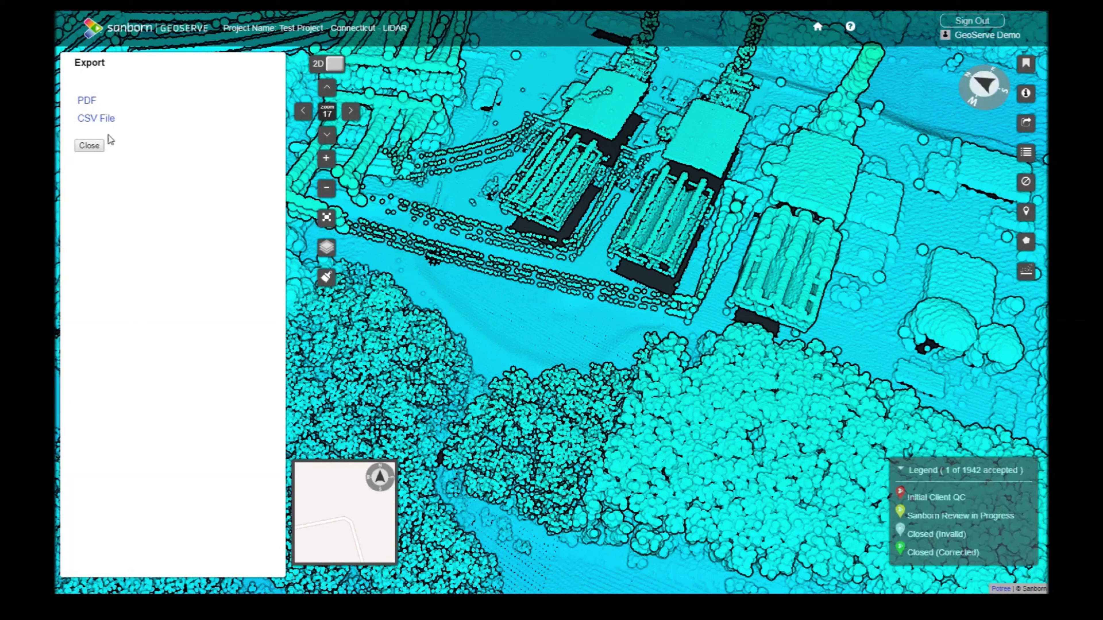
click(89, 146)
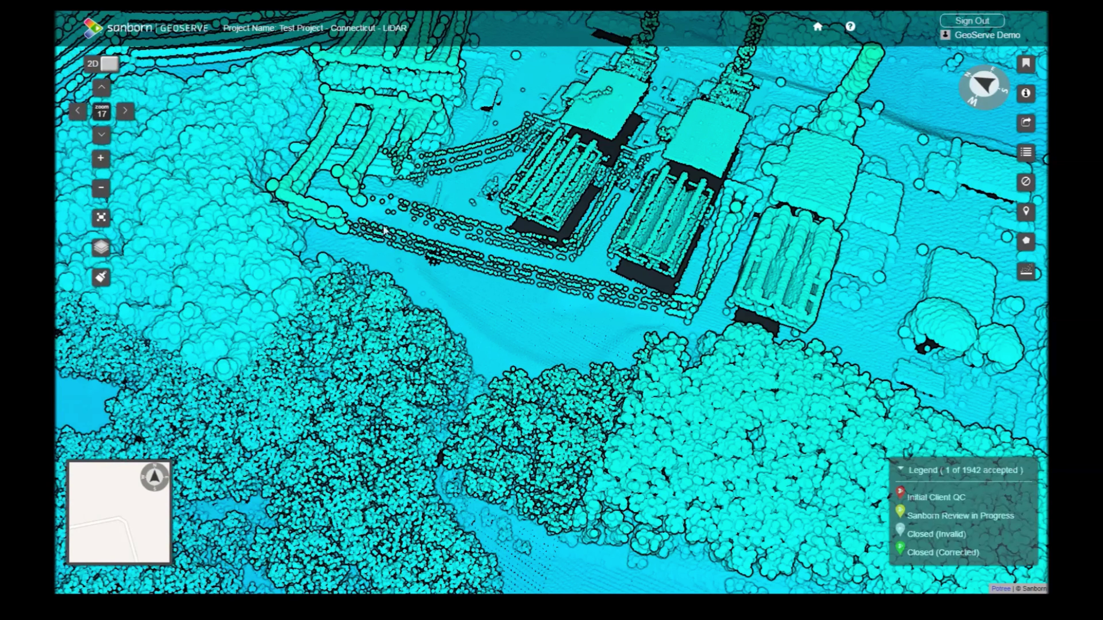
- Fly to issue 11388 from the Issue List and open its Update Data Issue comment box
click(1025, 152)
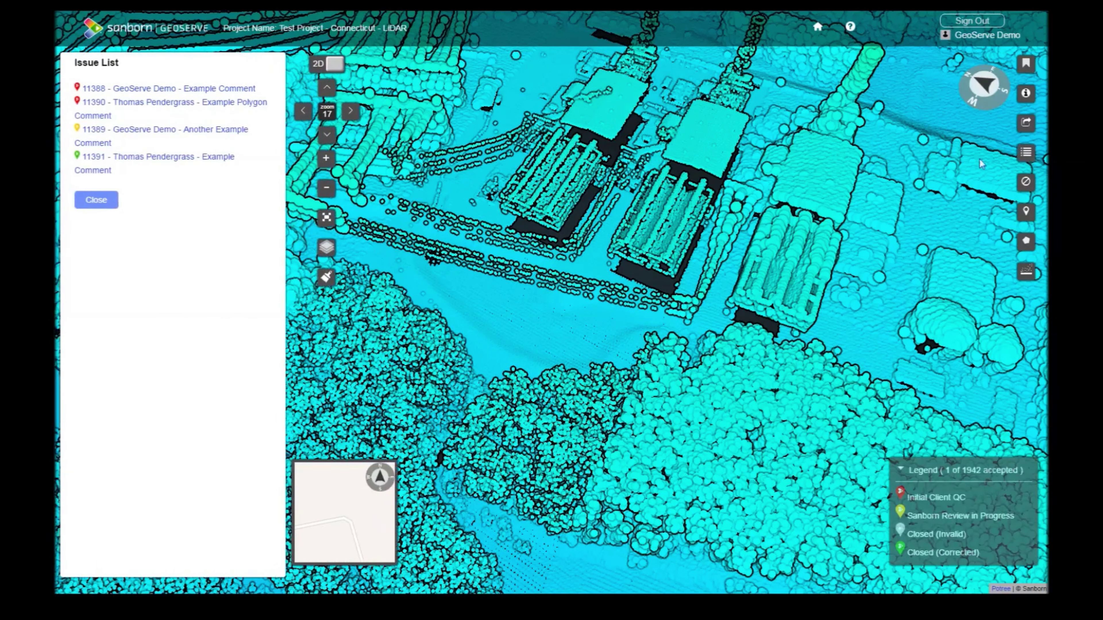
click(218, 90)
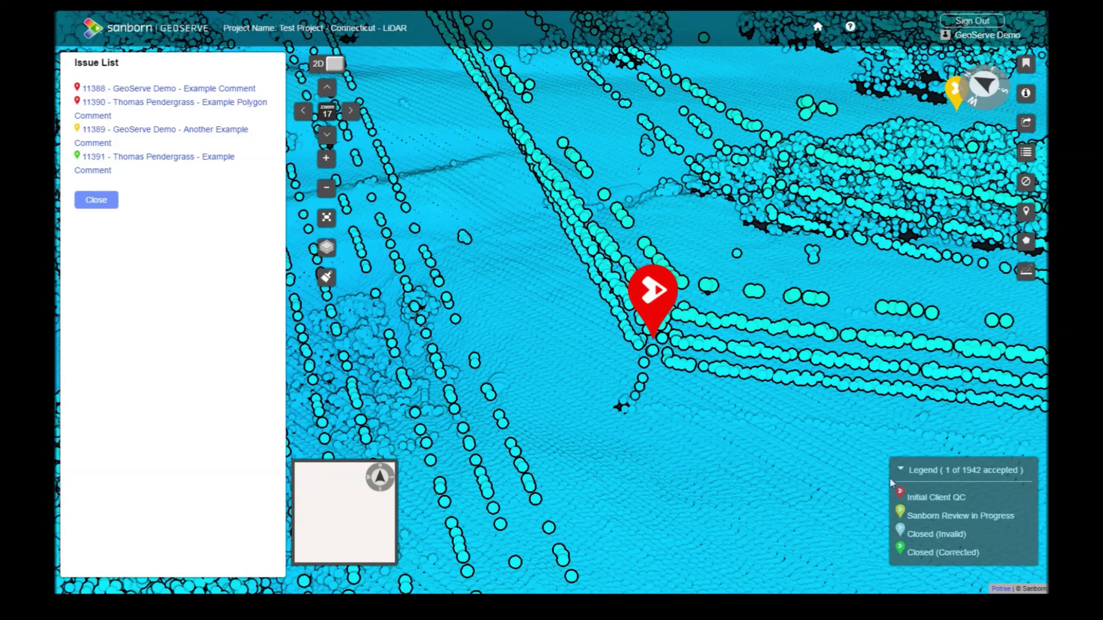
click(652, 305)
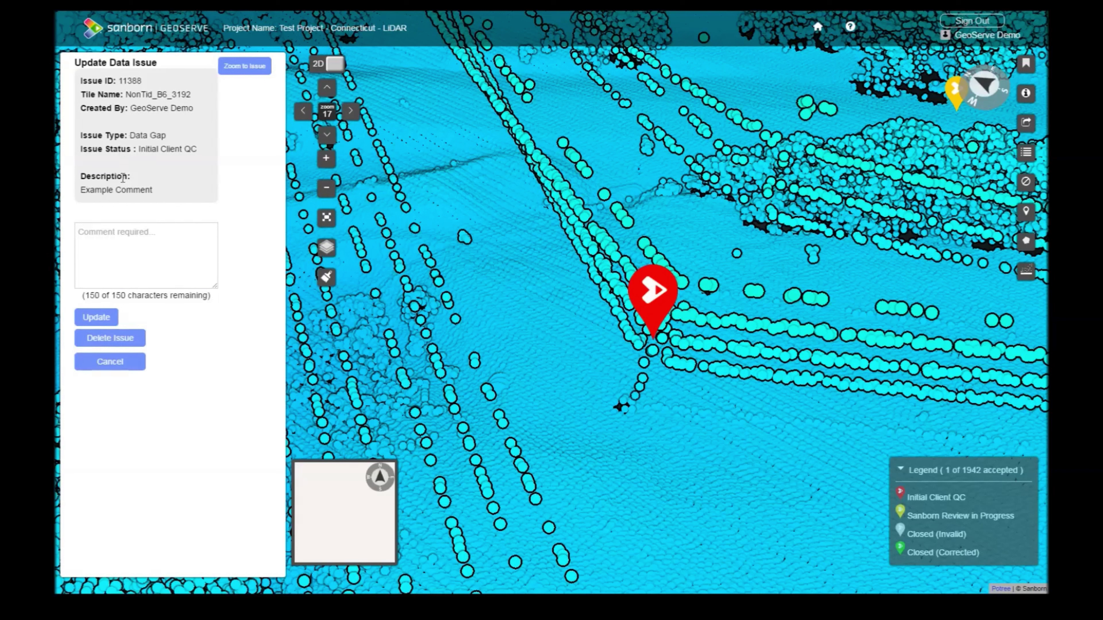
click(181, 231)
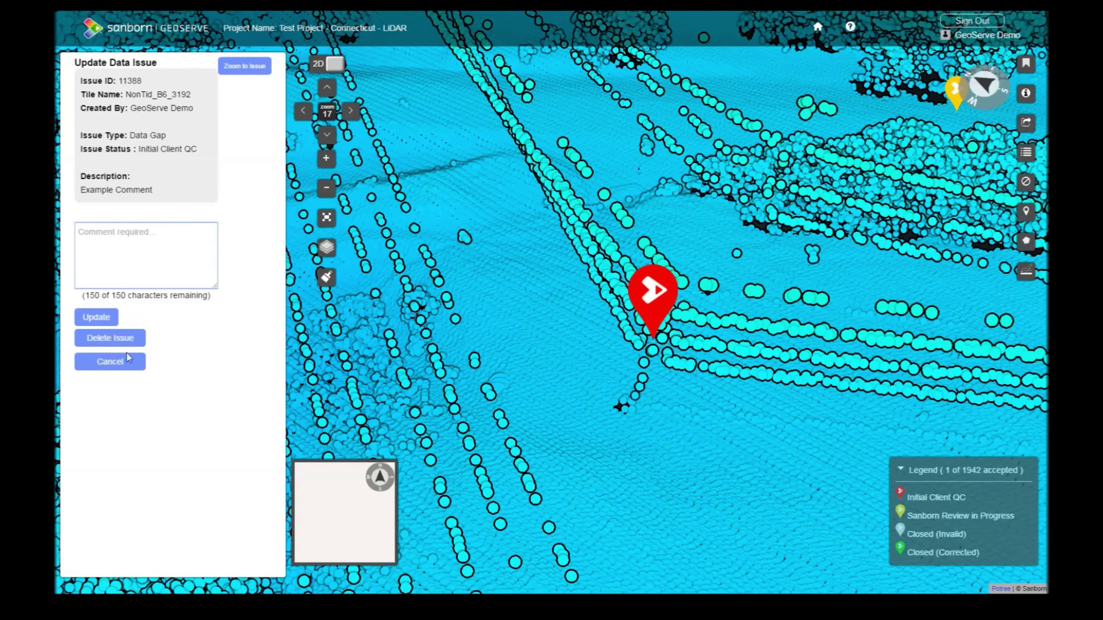
- Cancel the issue update, toggle issue markers off and on twice, then zoom out and back in
click(111, 362)
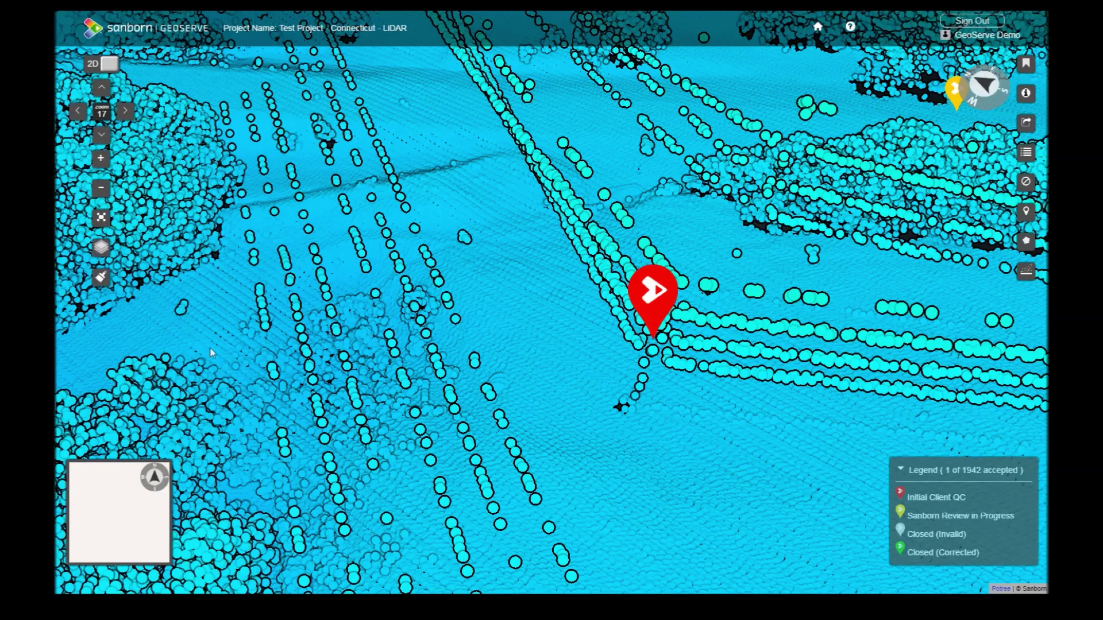
click(1025, 184)
click(1025, 184)
click(1025, 184)
click(1025, 185)
scroll(877, 329, down, 3)
scroll(878, 328, down, 3)
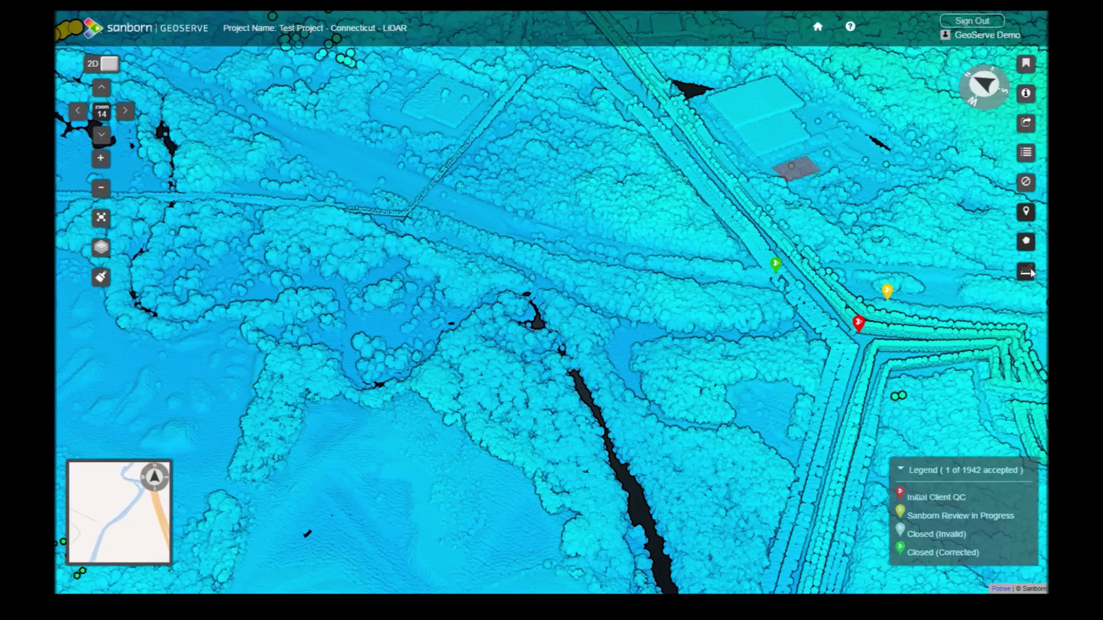
scroll(622, 290, up, 2)
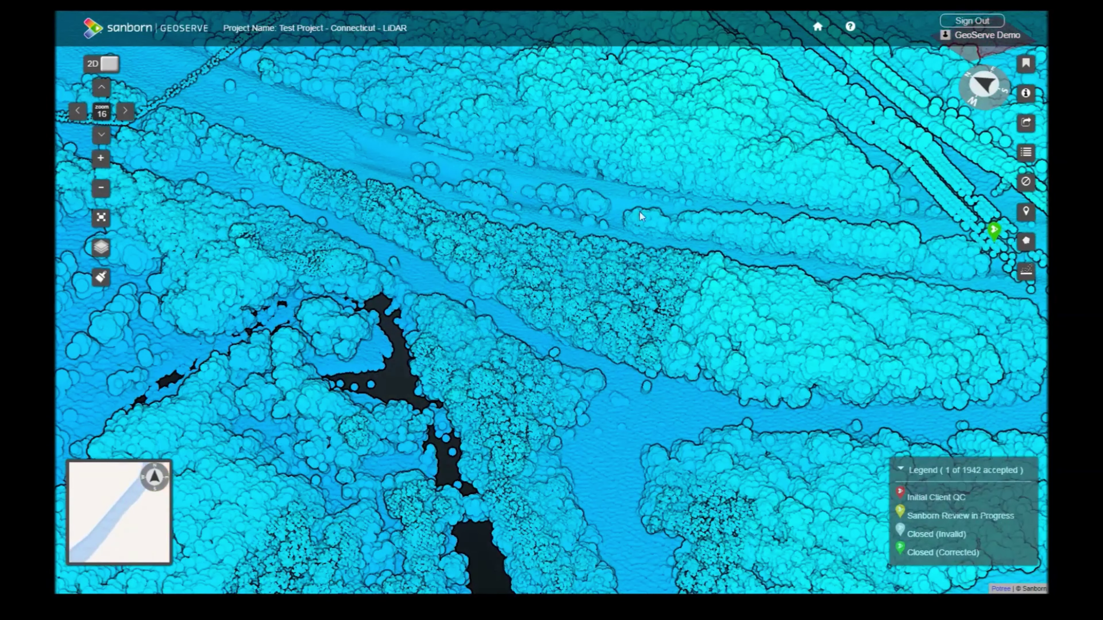
- Zoom in on the facility and trace a closed four-point profile loop around the small building and adjacent ground
click(1025, 241)
drag(985, 301, 486, 234)
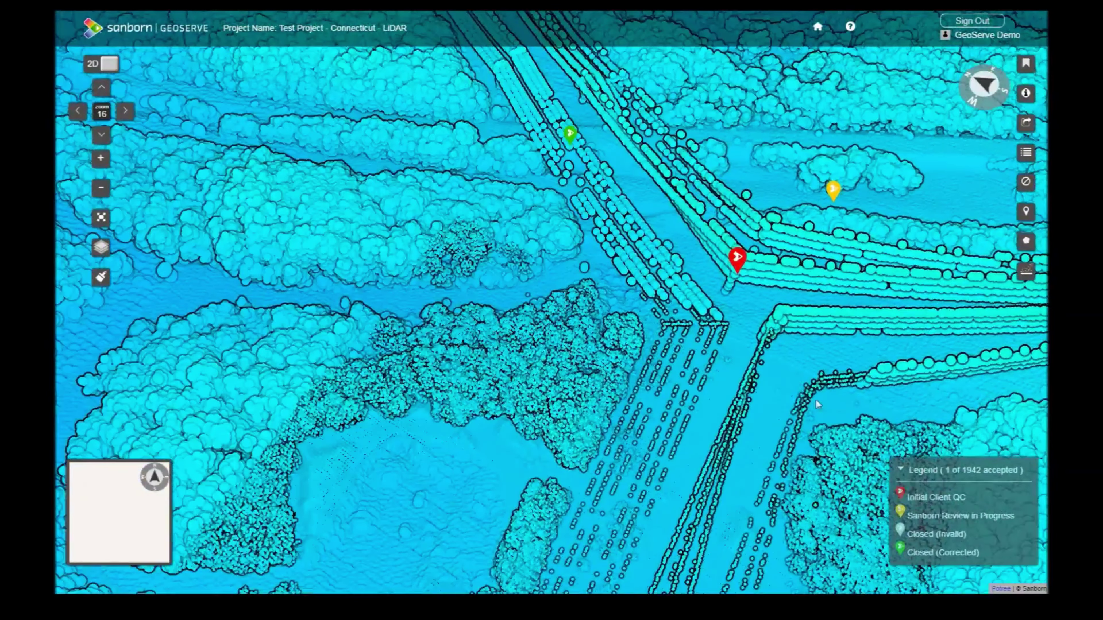
mouse_move(820, 402)
mouse_down()
mouse_move(707, 335)
mouse_move(430, 228)
mouse_move(328, 211)
mouse_up()
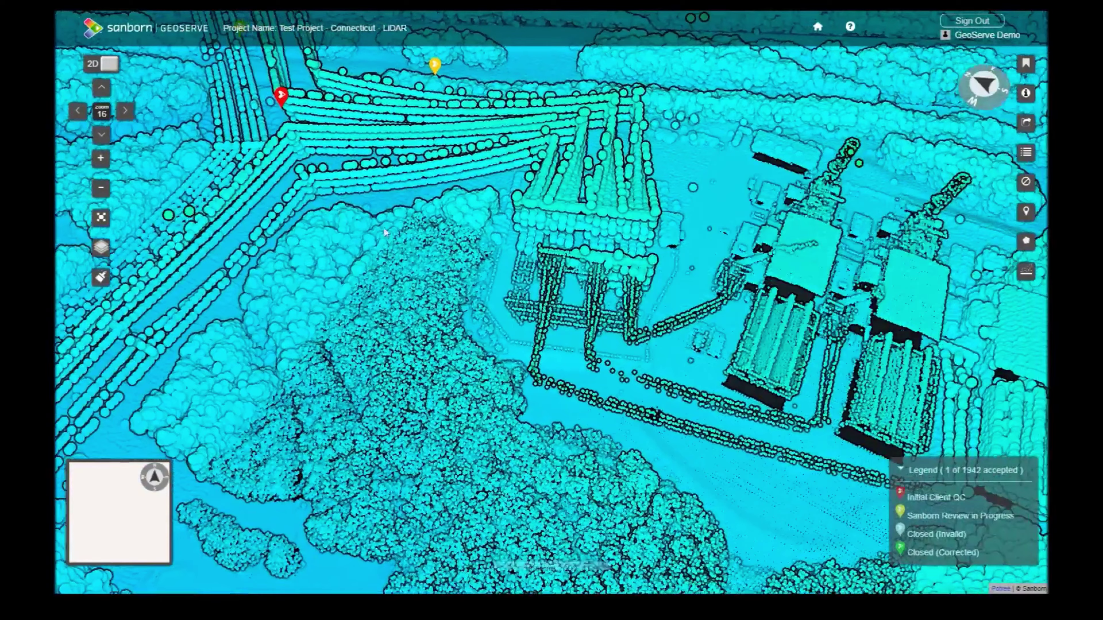
scroll(573, 254, up, 5)
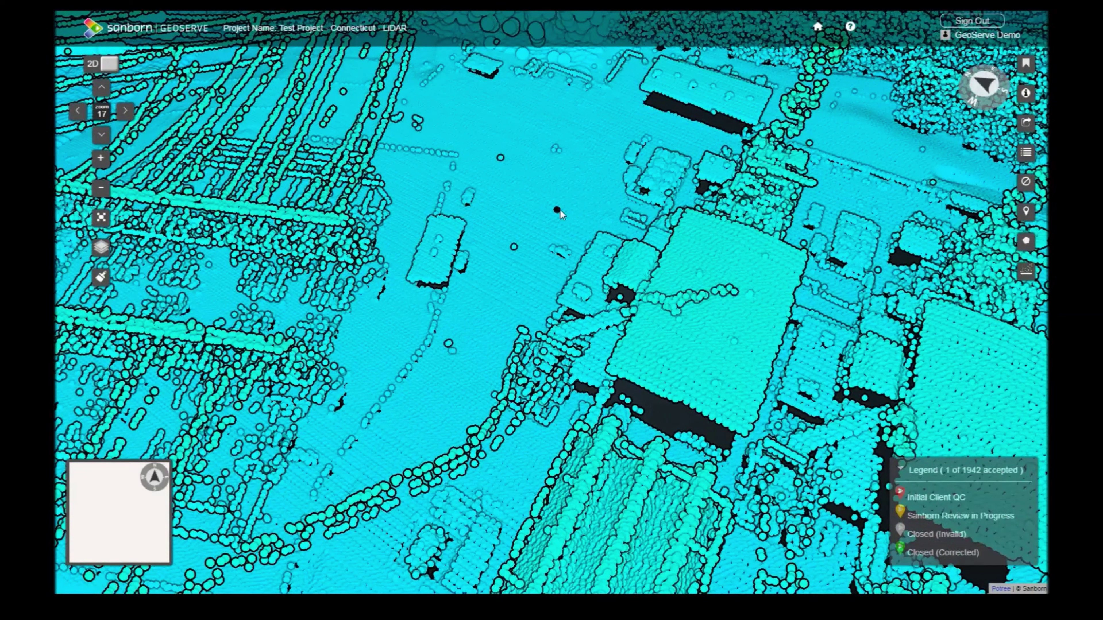
click(525, 230)
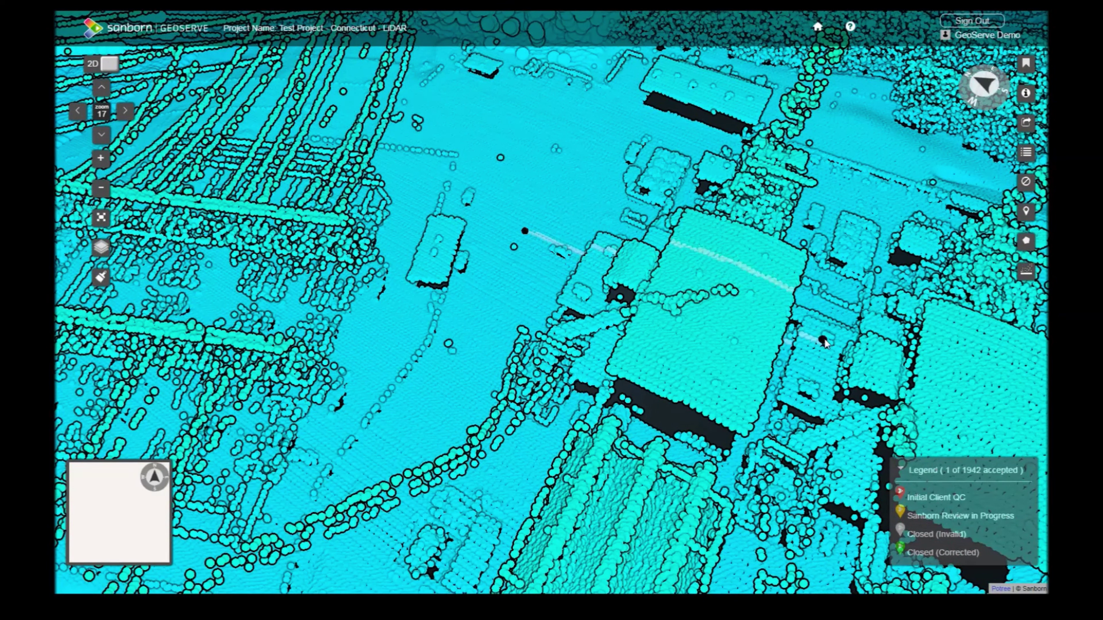
click(823, 341)
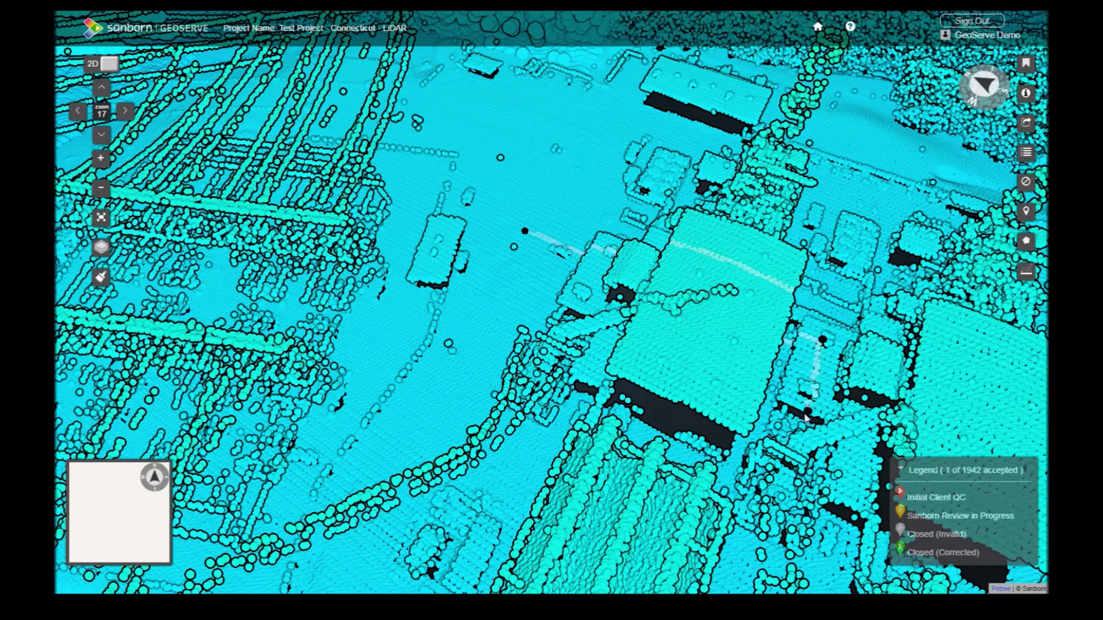
click(787, 465)
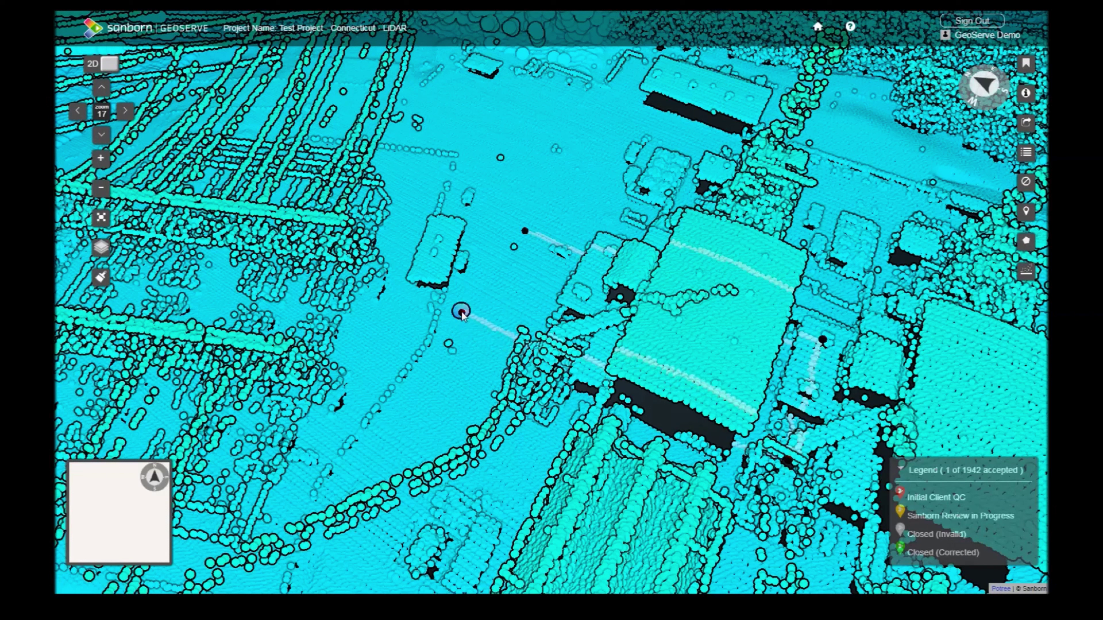
click(523, 229)
- Colour the isolated profile points by Classification
drag(525, 231, 523, 319)
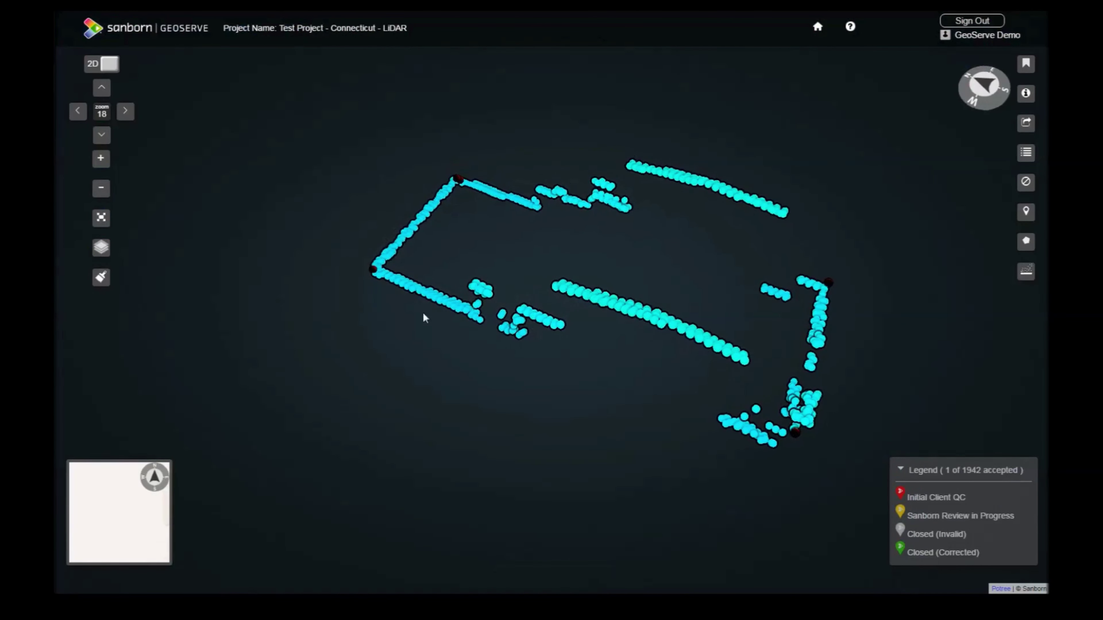
click(100, 281)
click(106, 336)
- Inspect the recoloured profile points, then clear the profile to restore the full point cloud
drag(404, 313, 302, 294)
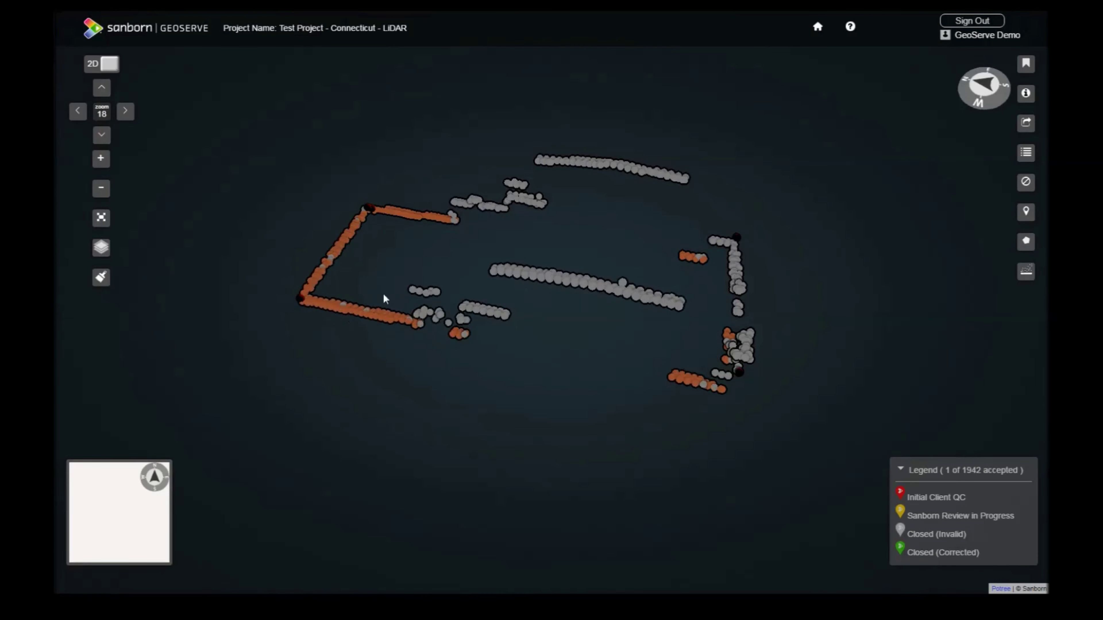
drag(383, 293, 430, 331)
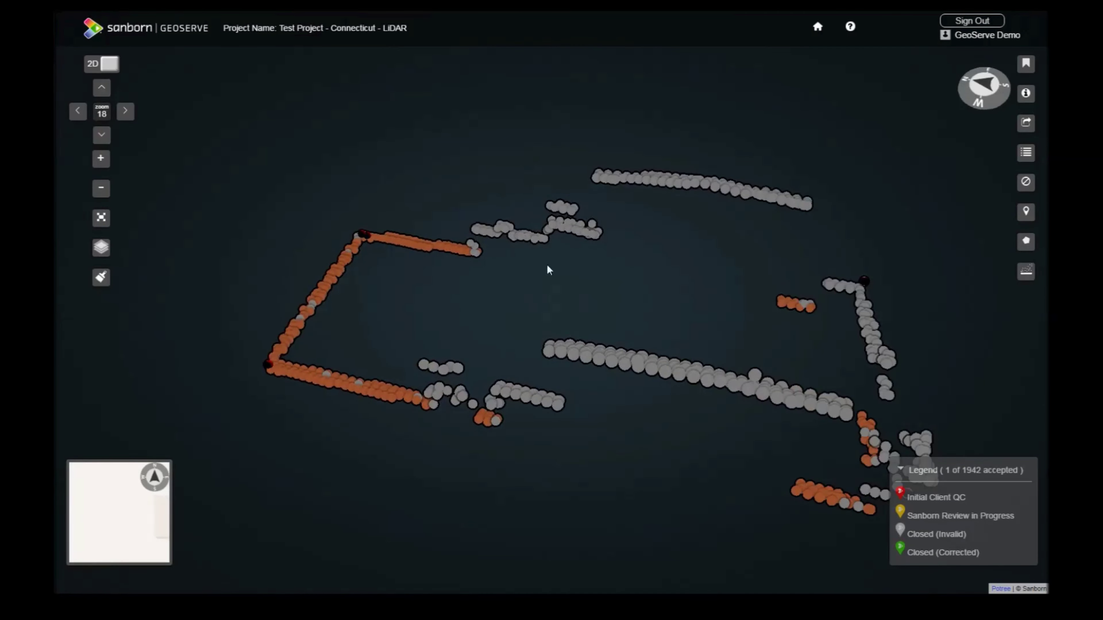
click(1019, 273)
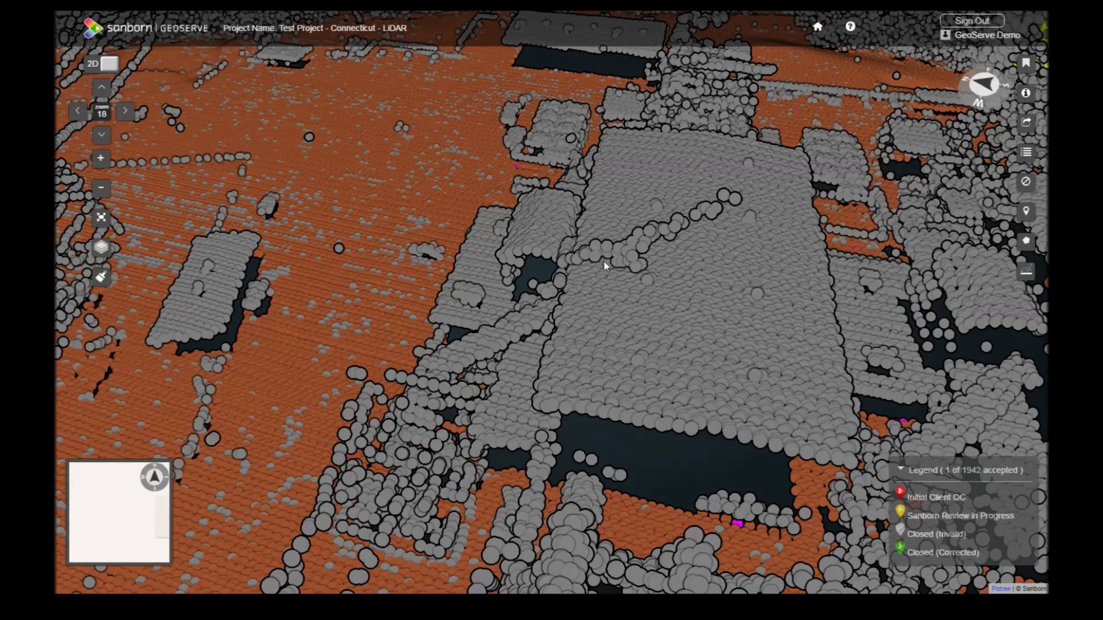
- Place a pin issue on the ground by the small building, type Other, description 'Test Comment', and submit it
drag(604, 261, 518, 351)
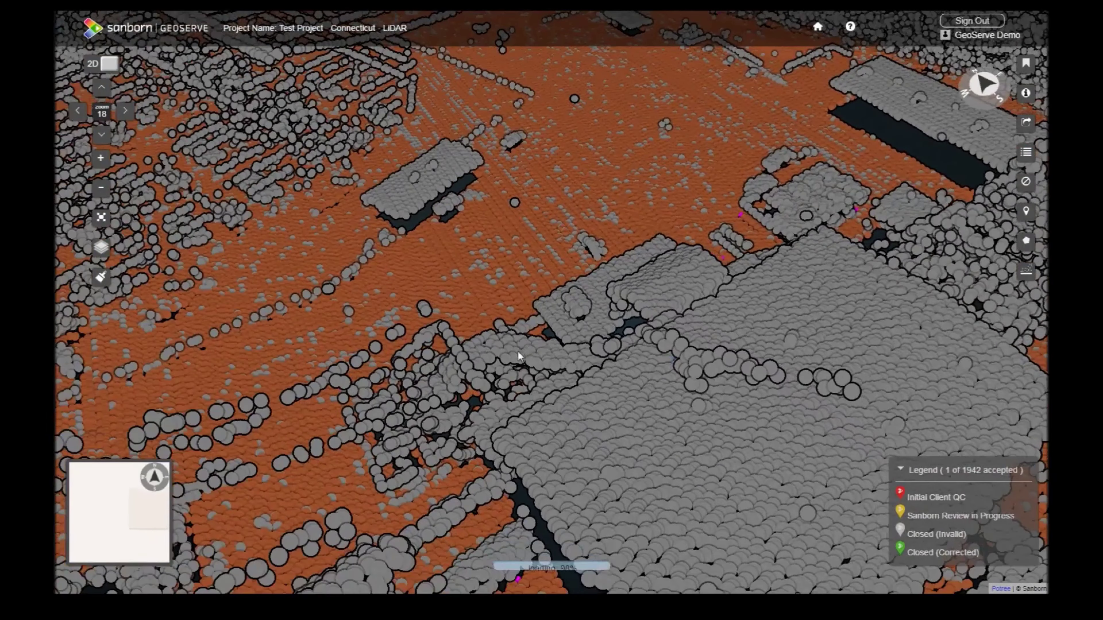
click(1025, 212)
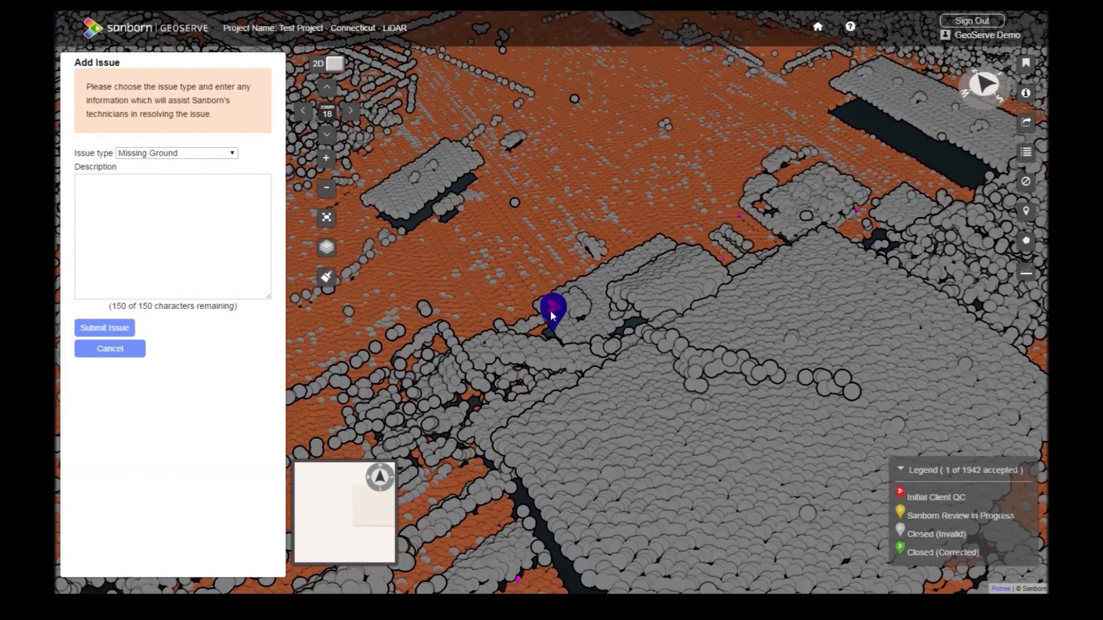
mouse_move(554, 305)
mouse_down()
mouse_move(531, 245)
mouse_move(526, 141)
mouse_up()
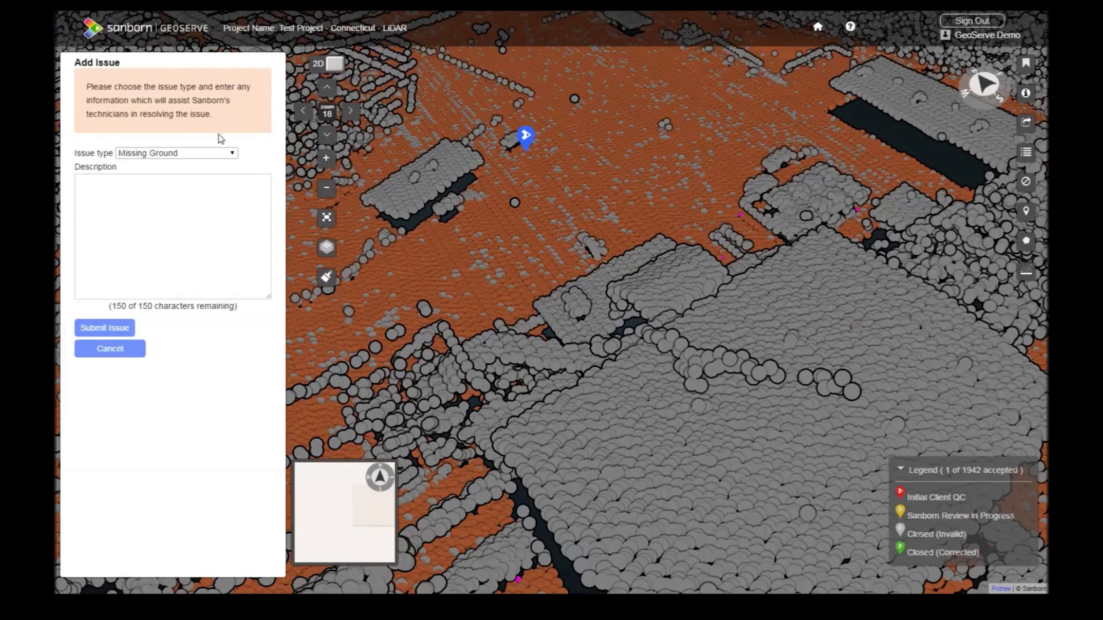
click(214, 153)
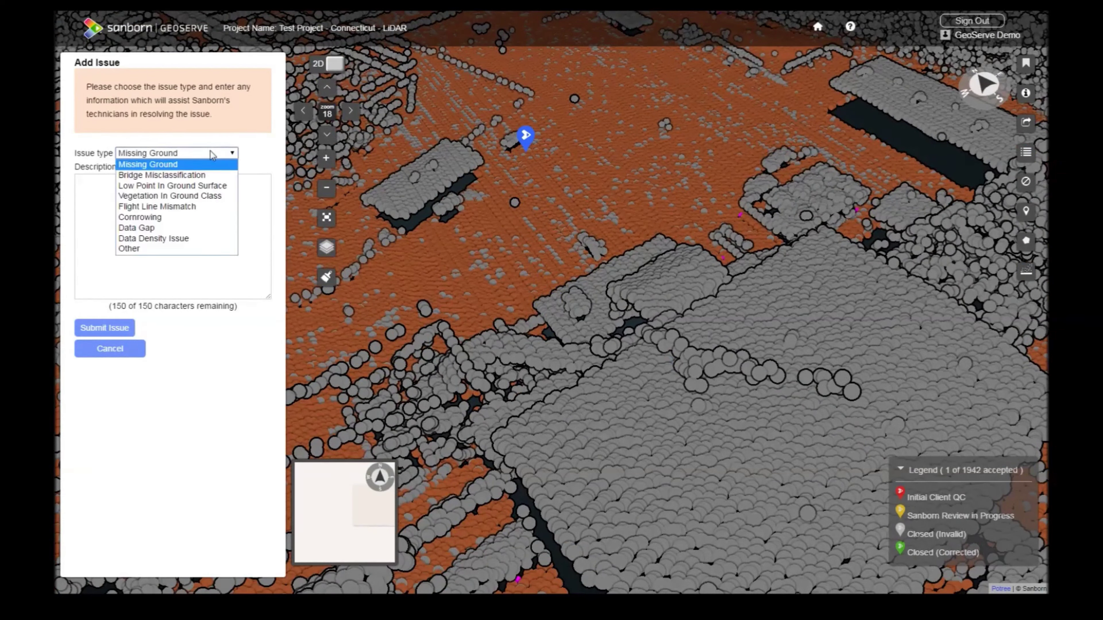
click(139, 249)
click(140, 232)
text(T)
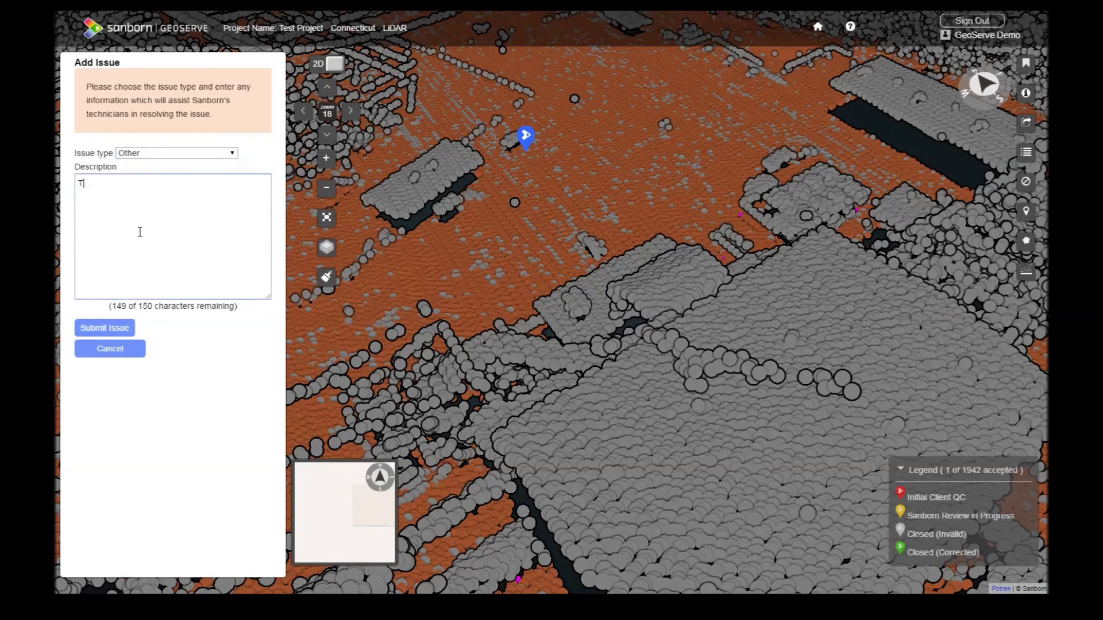
text(sest)
key(BackSpace)
key(BackSpace)
key(BackSpace)
text(st Comment)
click(122, 327)
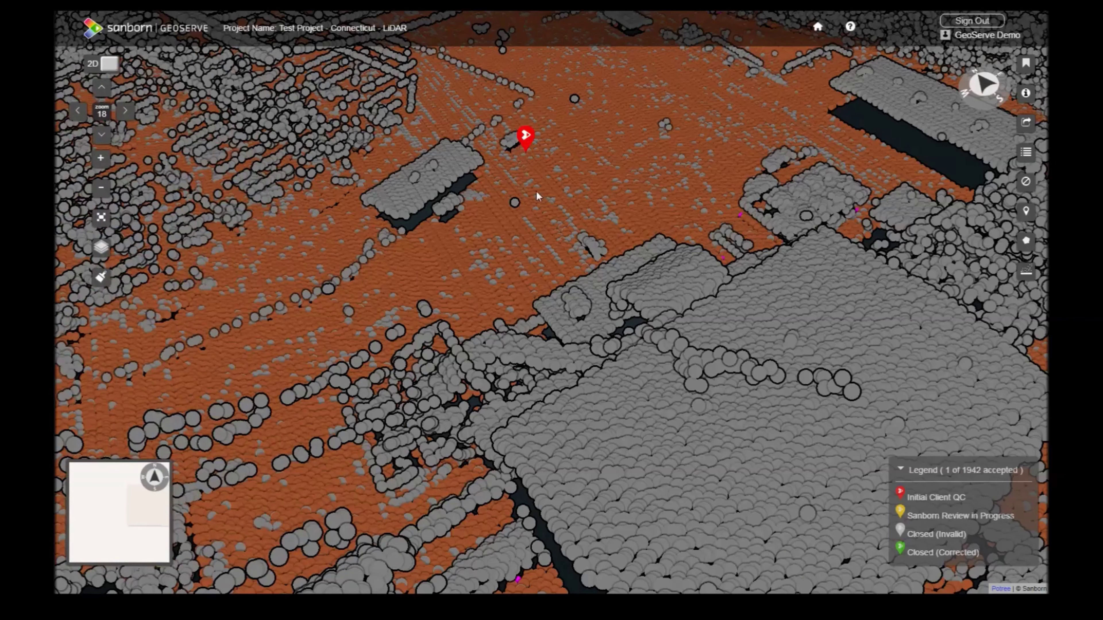
- Pan past the new red pin toward the building and switch to the top-down 2D view
mouse_move(540, 193)
mouse_down()
mouse_move(556, 348)
mouse_move(545, 320)
mouse_move(590, 367)
mouse_up()
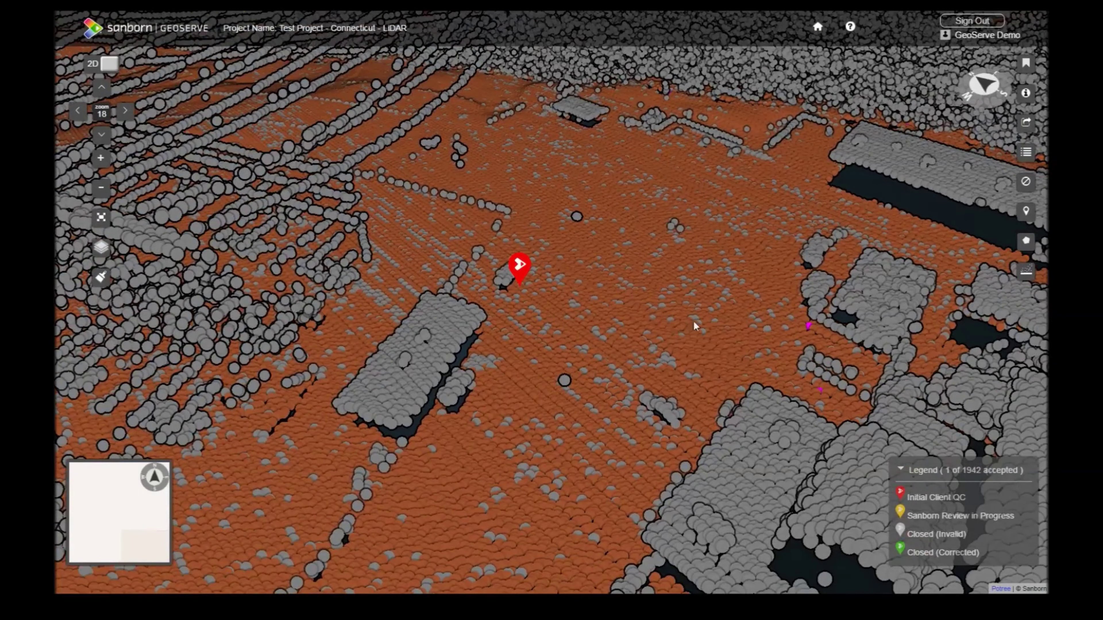
mouse_move(627, 217)
mouse_down()
mouse_move(568, 446)
mouse_move(528, 385)
mouse_move(480, 345)
mouse_up()
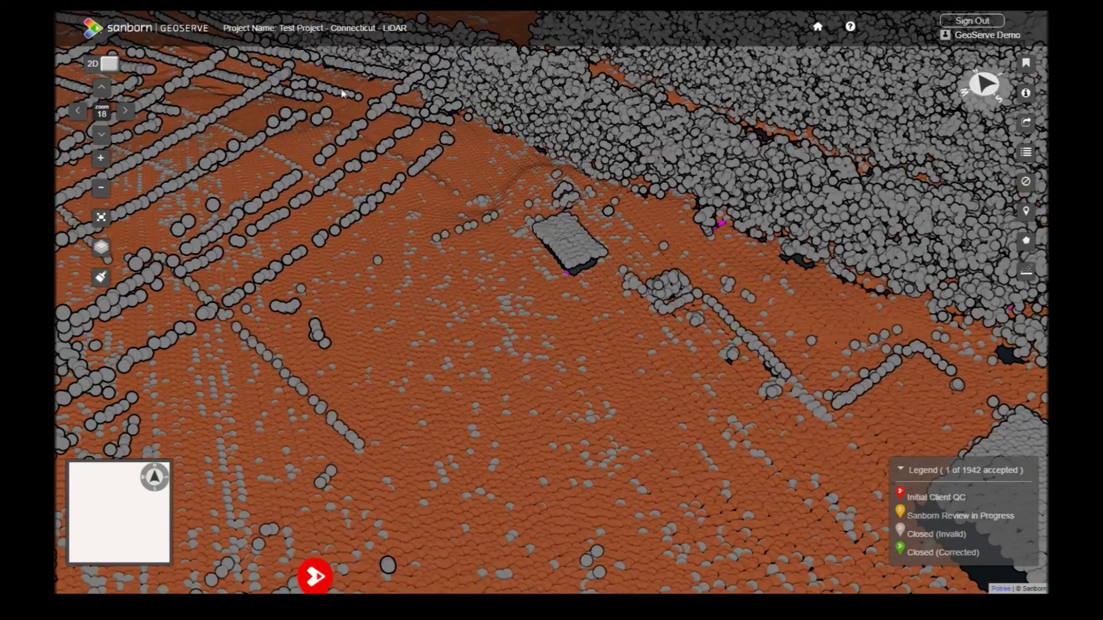
click(105, 67)
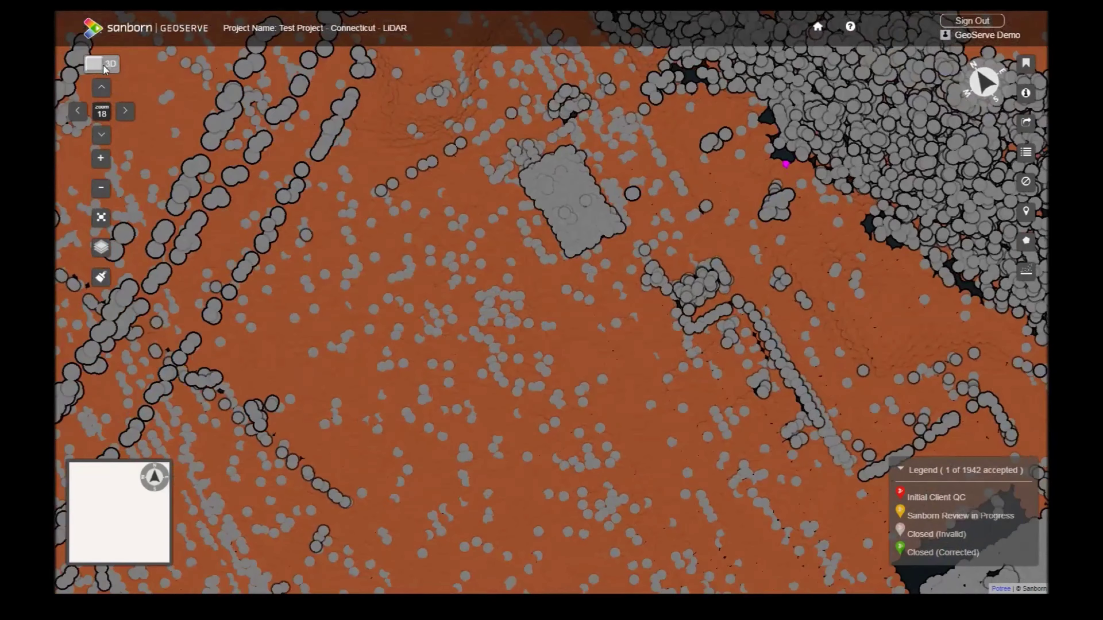
- Draw a four-corner polygon around the small building
drag(438, 130, 451, 198)
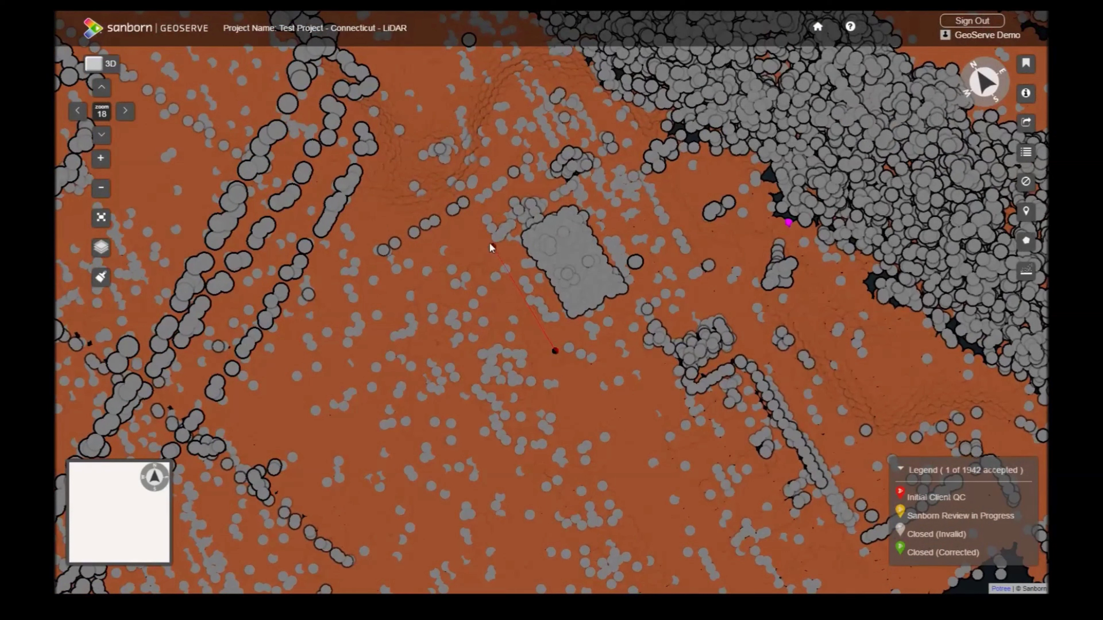
click(480, 234)
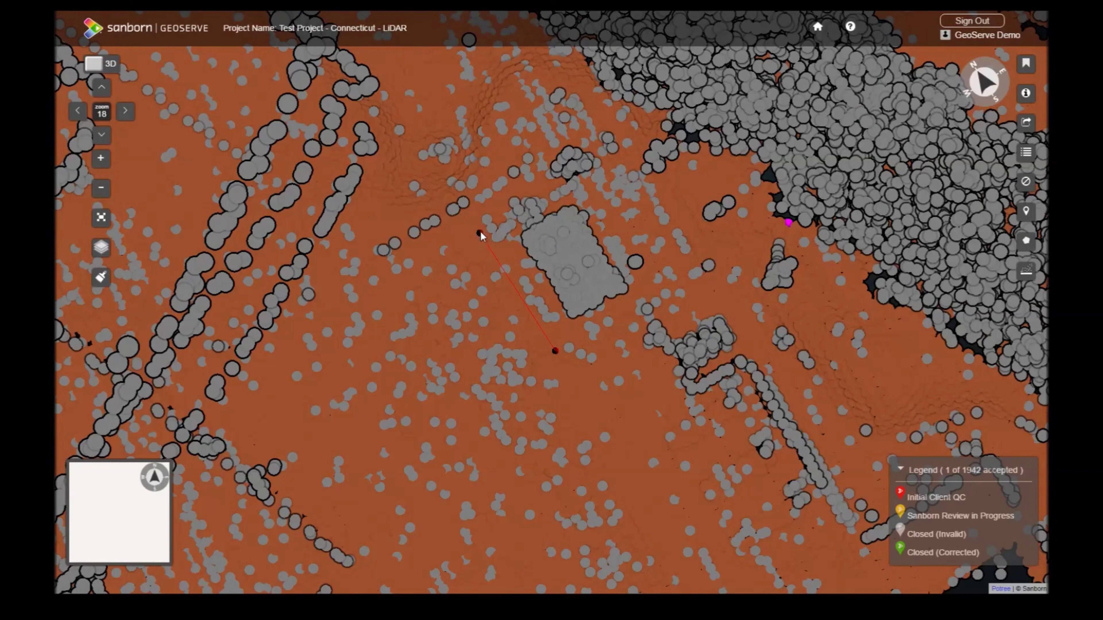
click(511, 151)
click(605, 183)
click(666, 314)
right_click(629, 349)
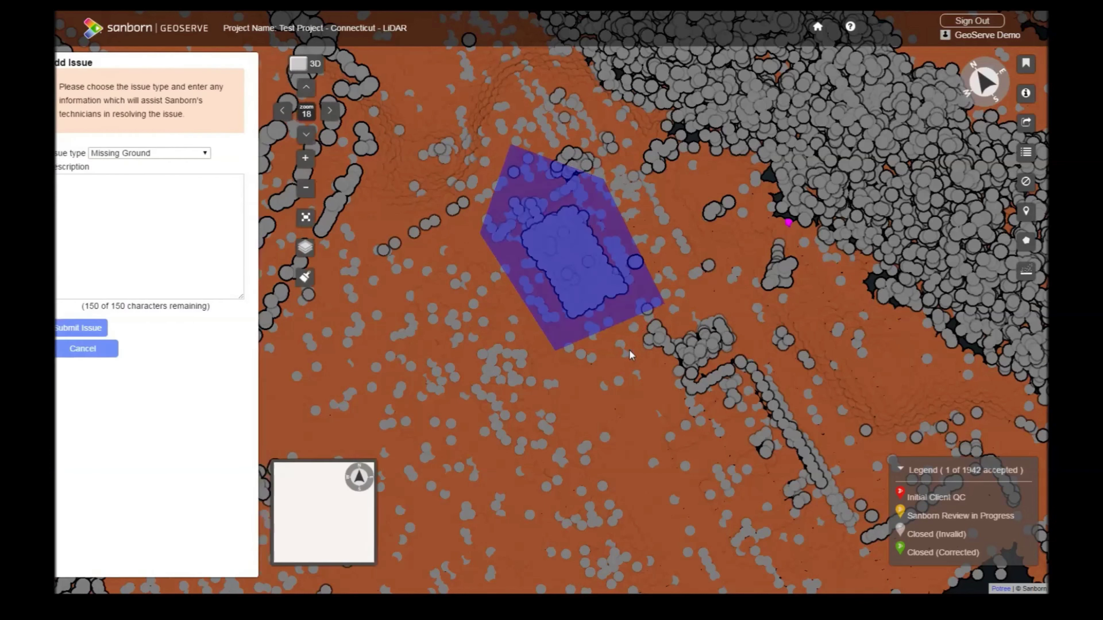
- Submit the polygon as an Other issue described 'Test Comment', then jump to the Scene Overview bookmark
click(173, 153)
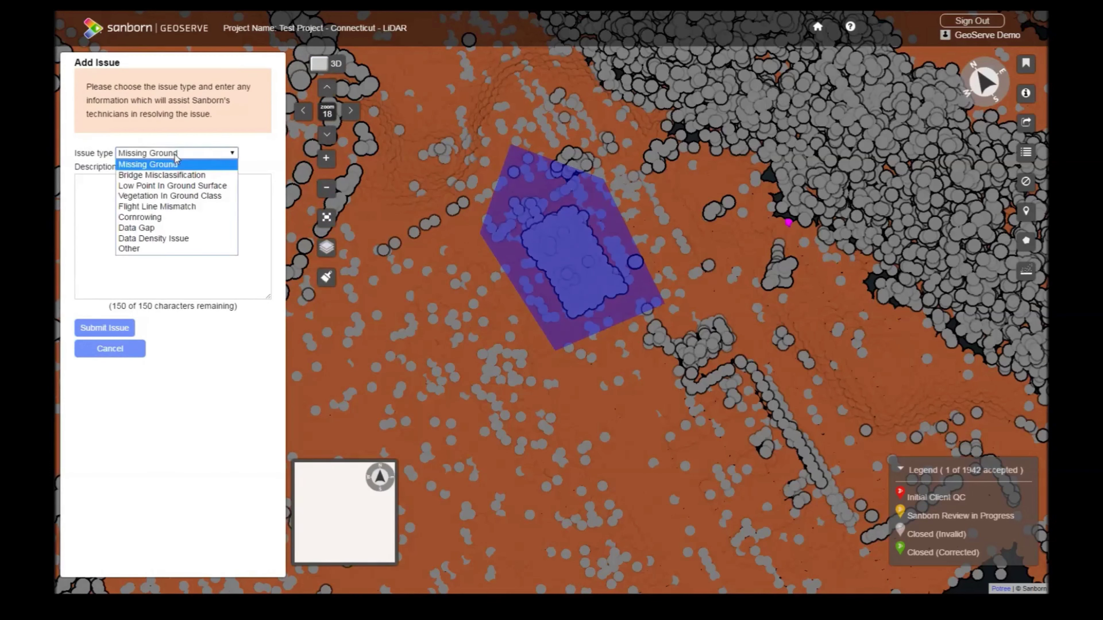
click(153, 246)
click(154, 240)
text(Test C)
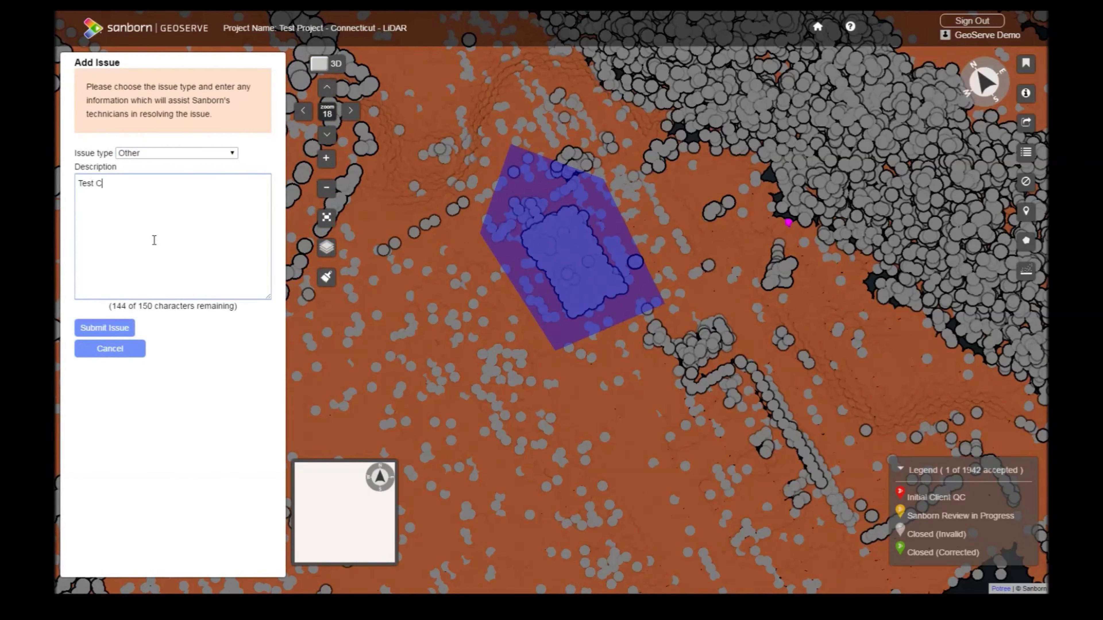
text(omment)
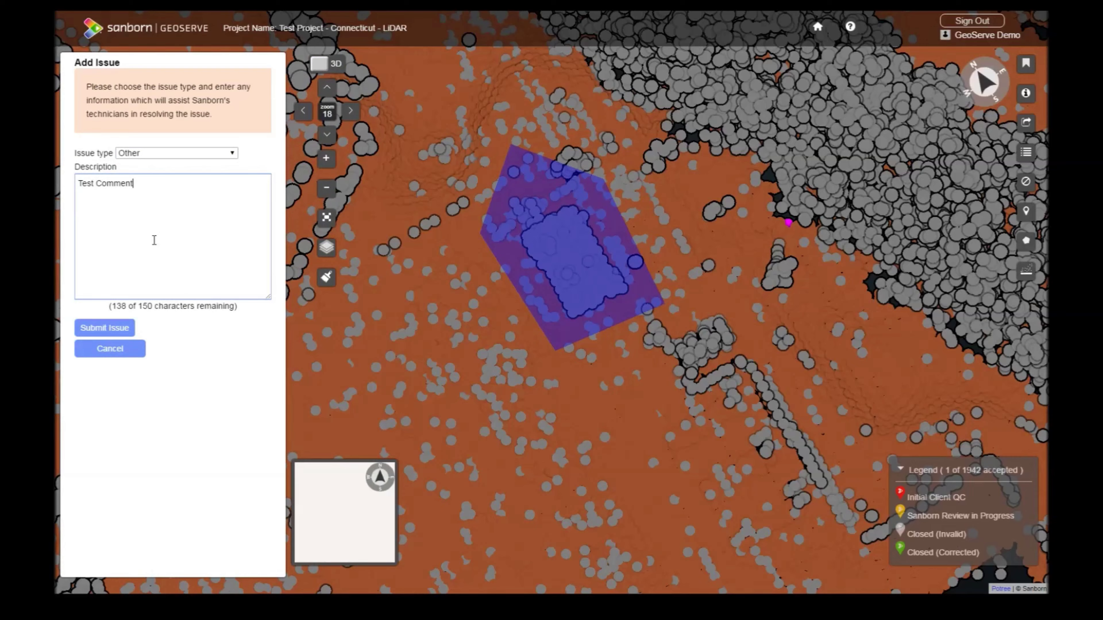
click(111, 331)
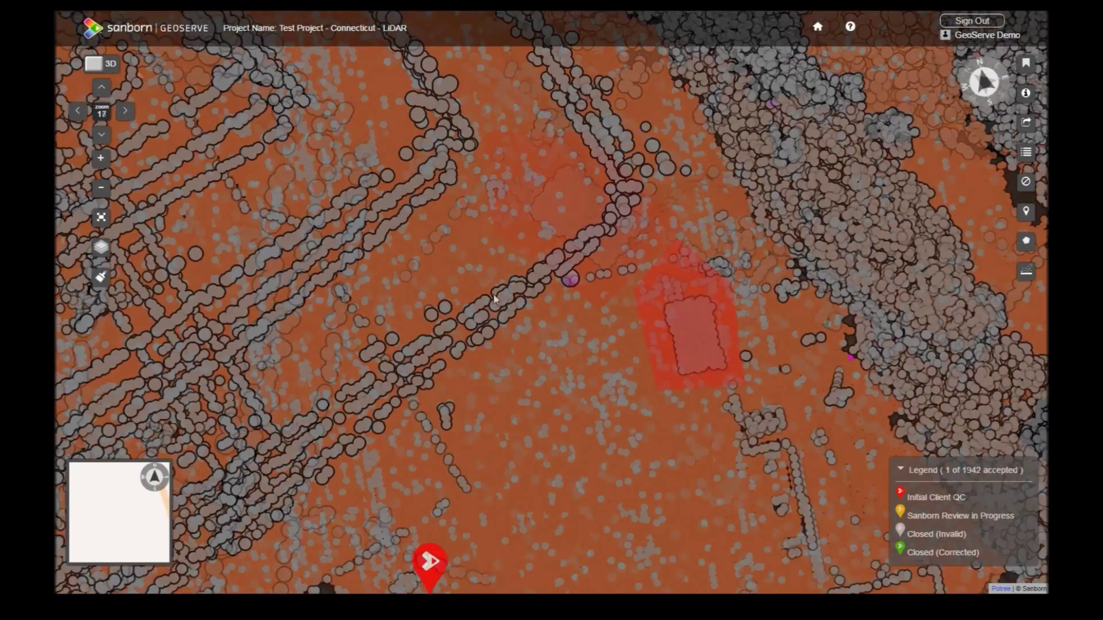
click(1025, 64)
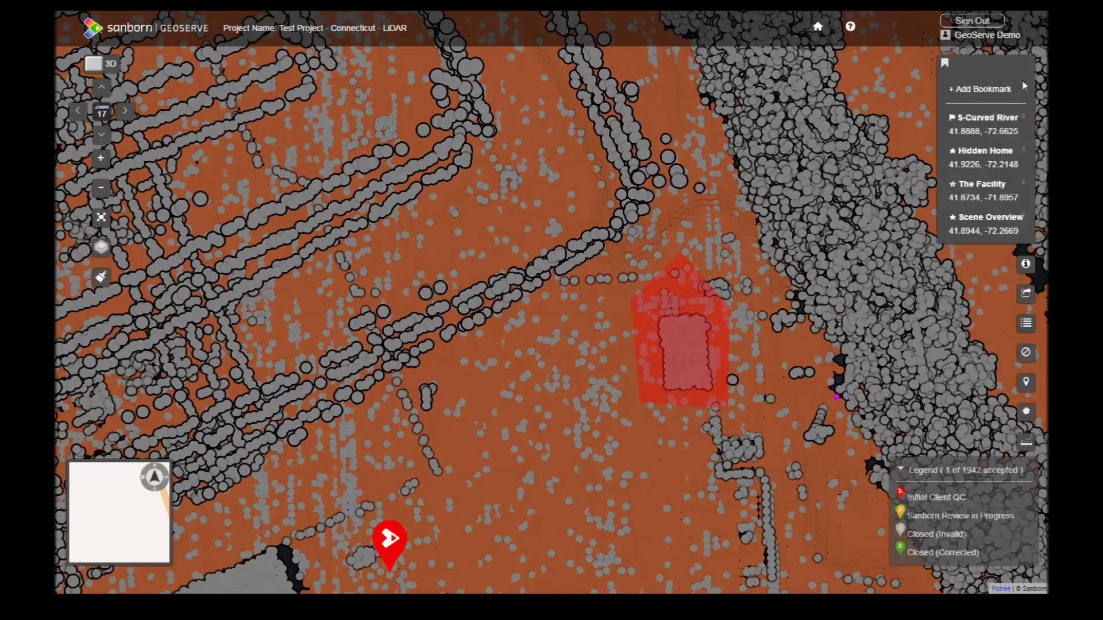
click(995, 225)
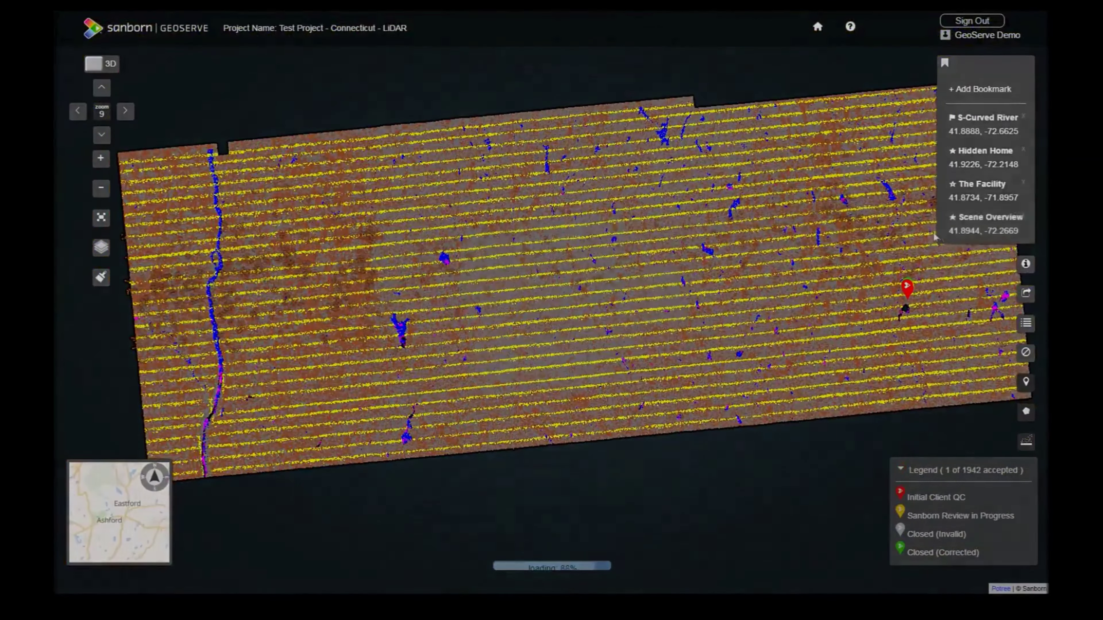